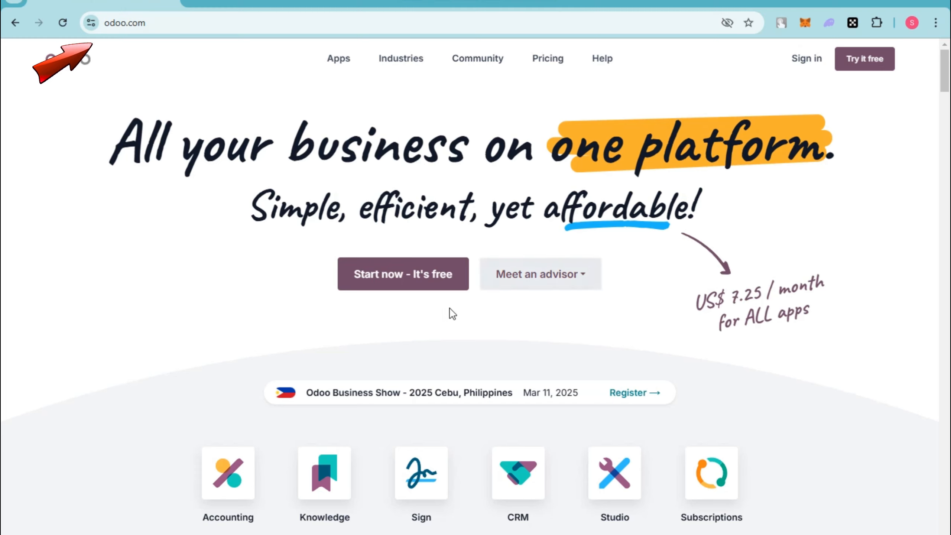
Step: Start a free trial and look through the available apps, from the Website and Sales categories down to Customizations
click(409, 273)
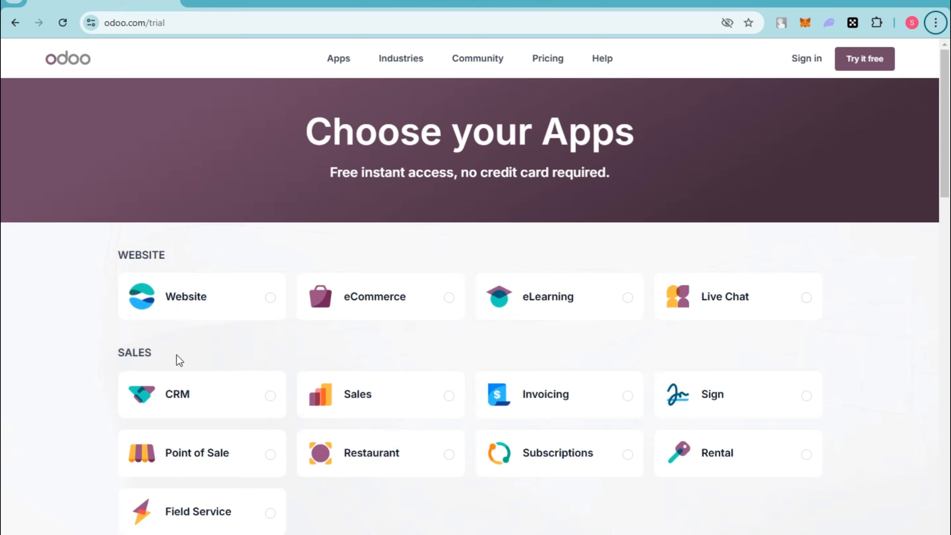
scroll(177, 356, down, 3)
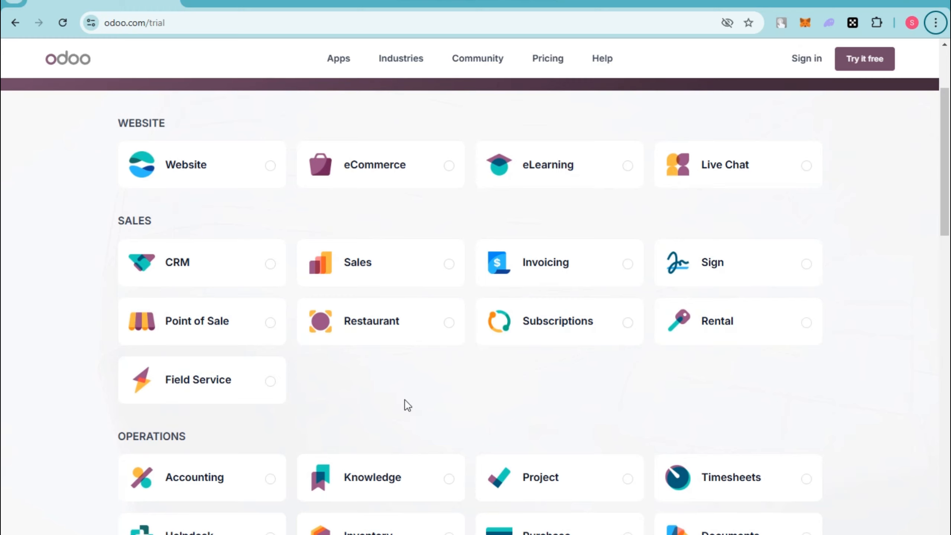
scroll(408, 405, down, 3)
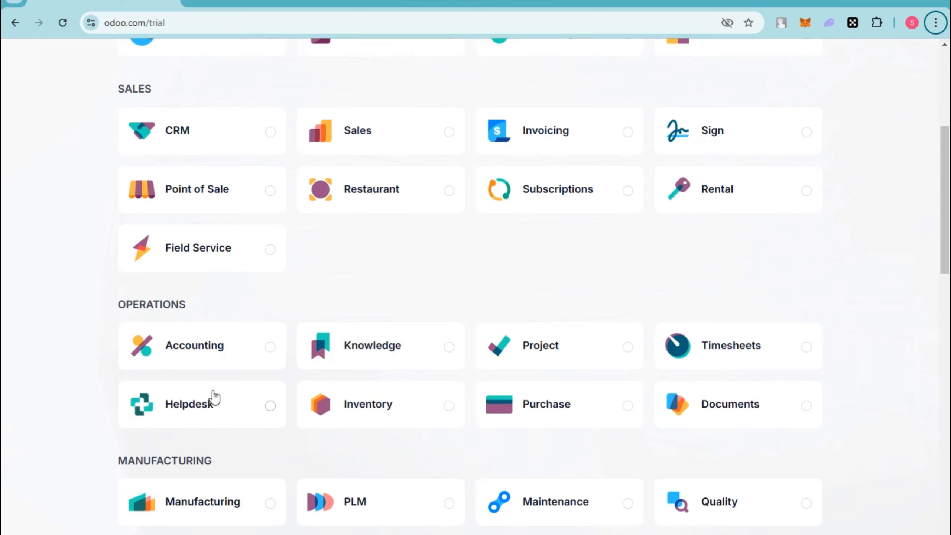
scroll(209, 428, down, 2)
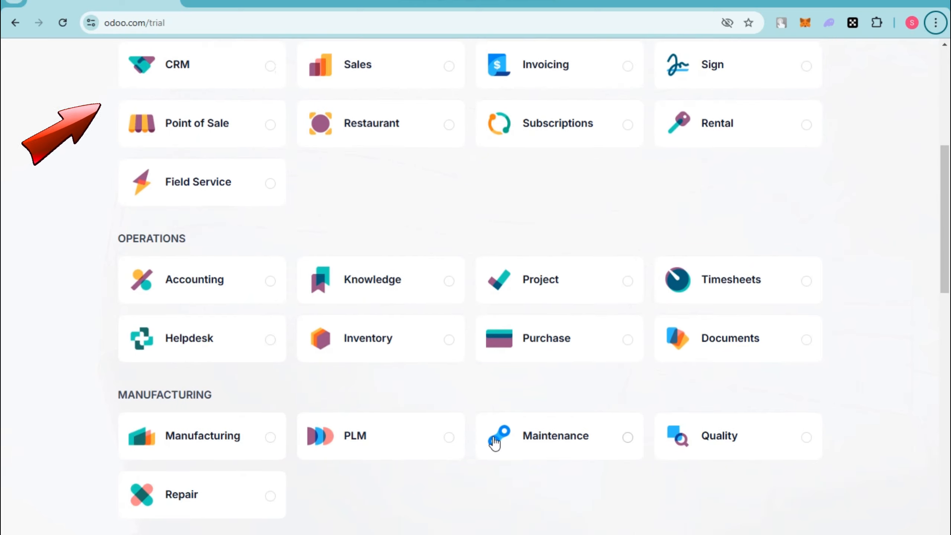
scroll(296, 477, down, 2)
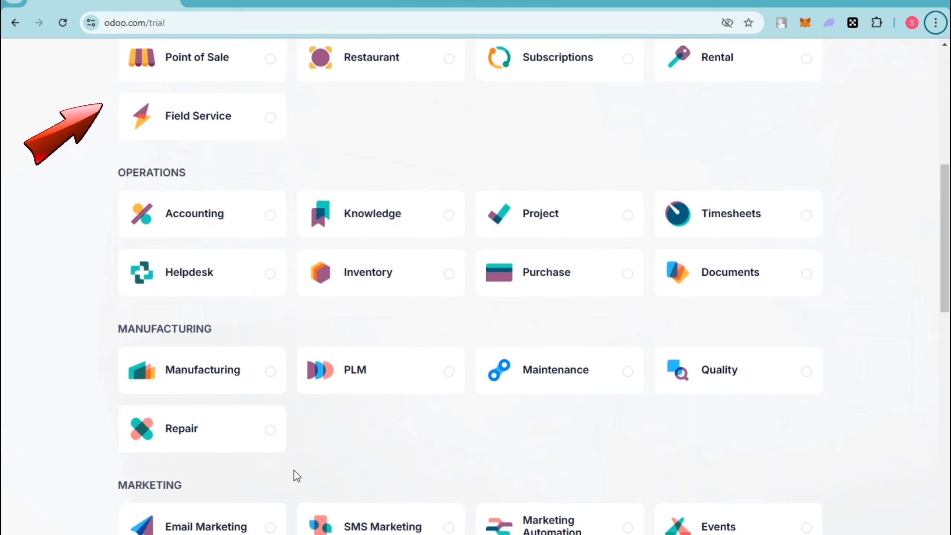
scroll(297, 476, down, 4)
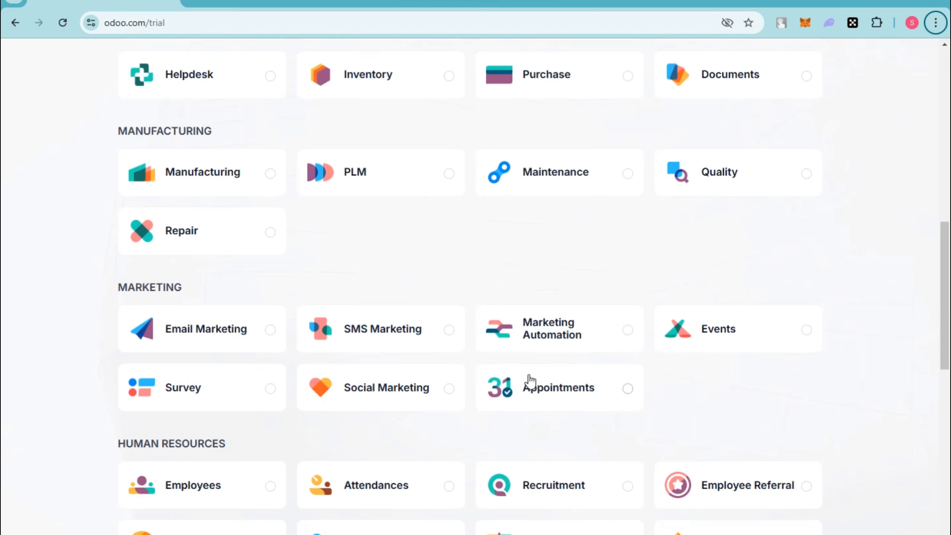
scroll(503, 438, down, 3)
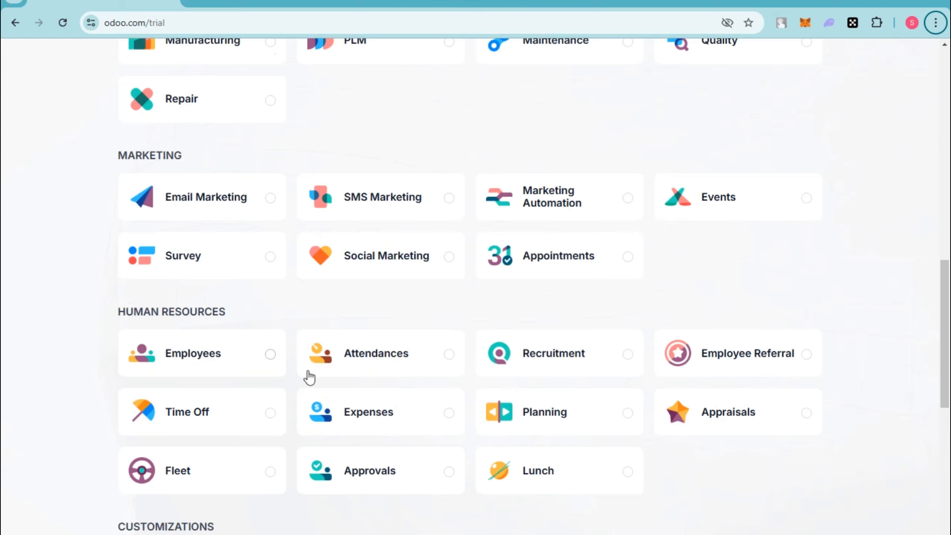
scroll(509, 403, down, 4)
scroll(509, 403, down, 3)
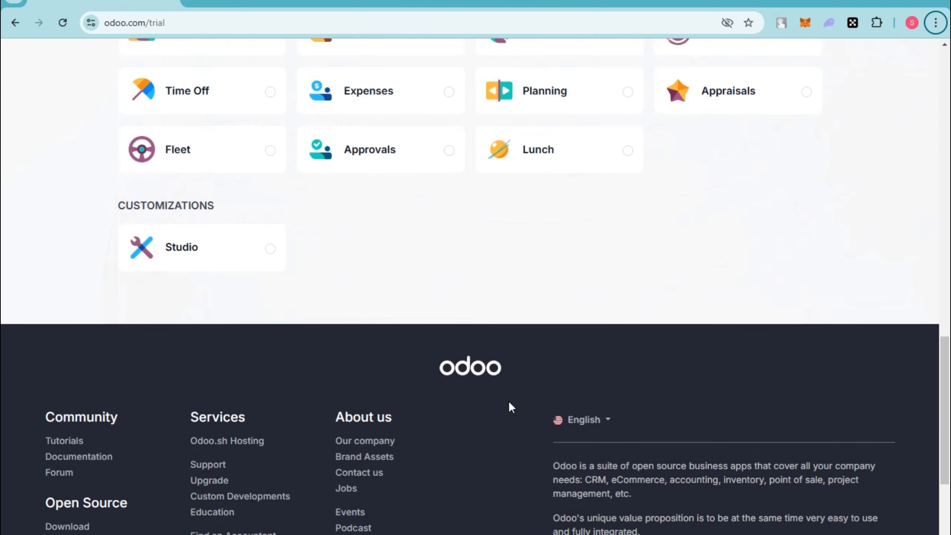
scroll(509, 403, up, 10)
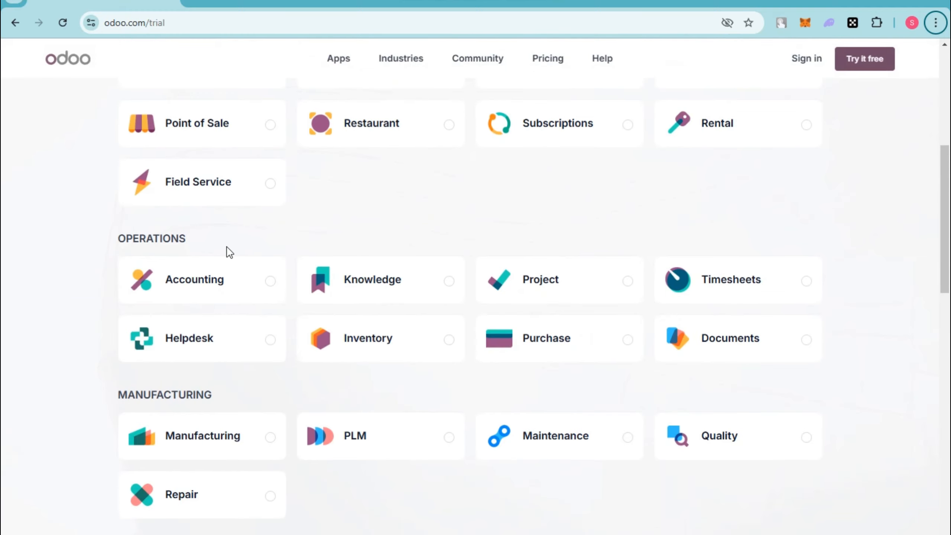
Step: Select the free Website app for the trial and continue with the database setup
scroll(229, 253, up, 3)
click(193, 110)
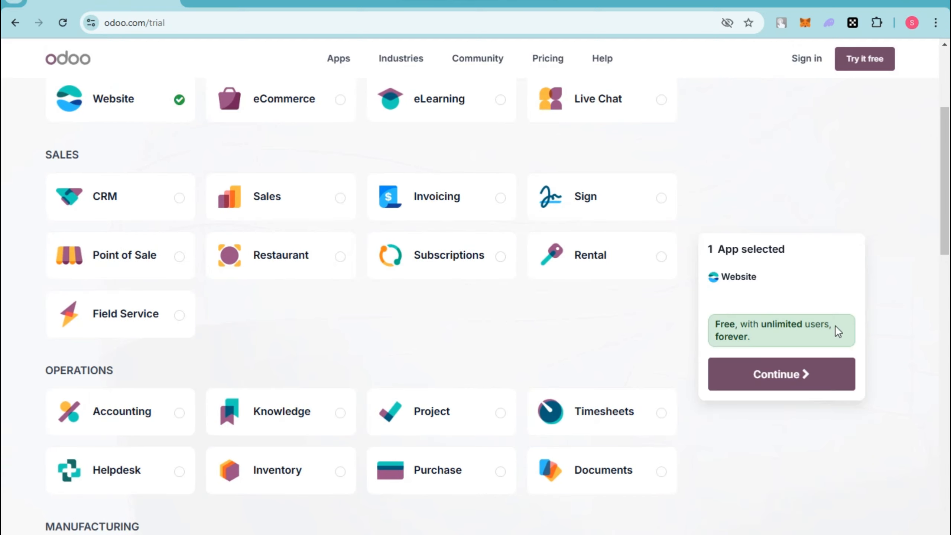
drag(779, 340, 715, 322)
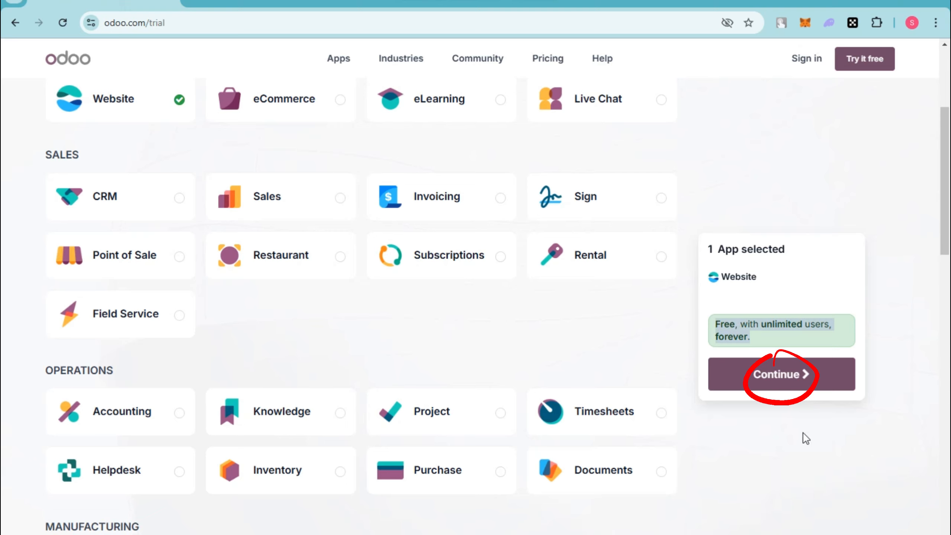
click(777, 374)
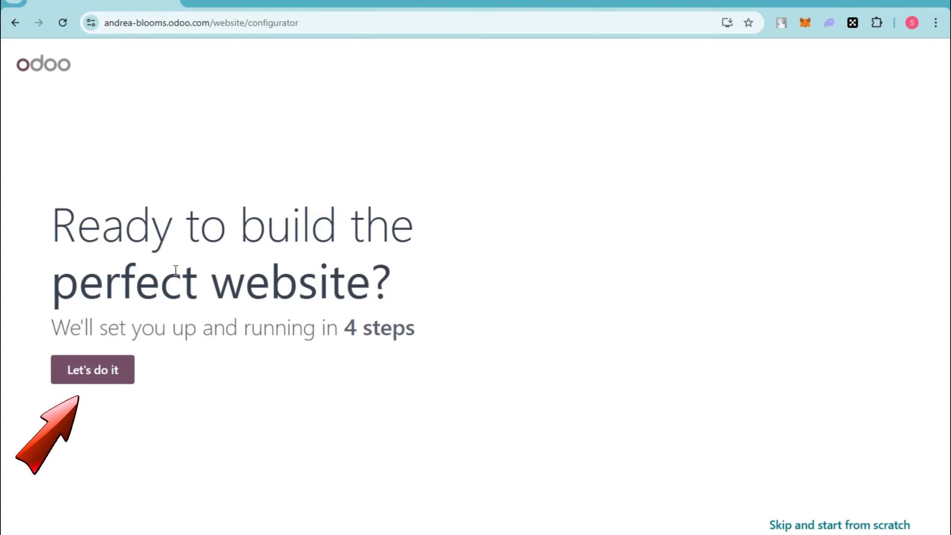
Step: Configure the site as an online store for a clothes market business aiming to sell more, with the purple, light grey and salmon palette
click(120, 376)
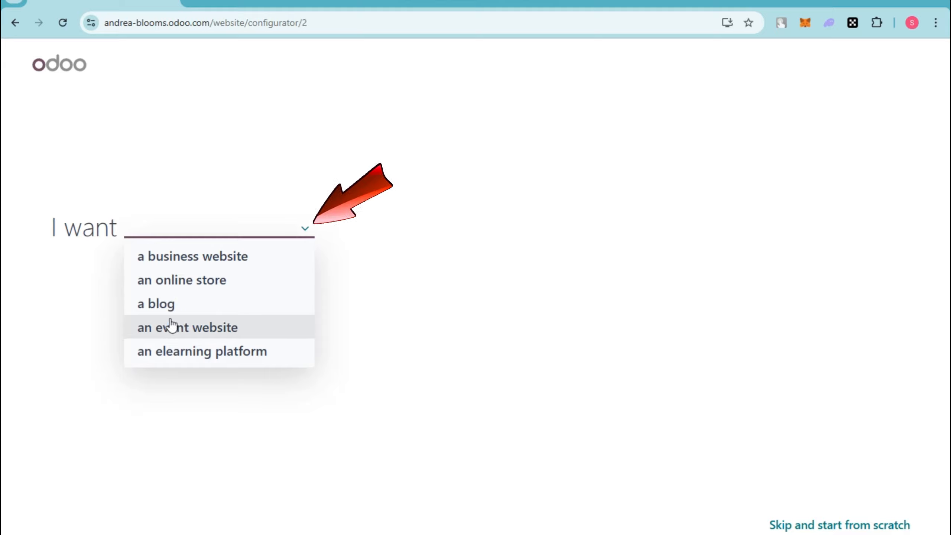
click(195, 287)
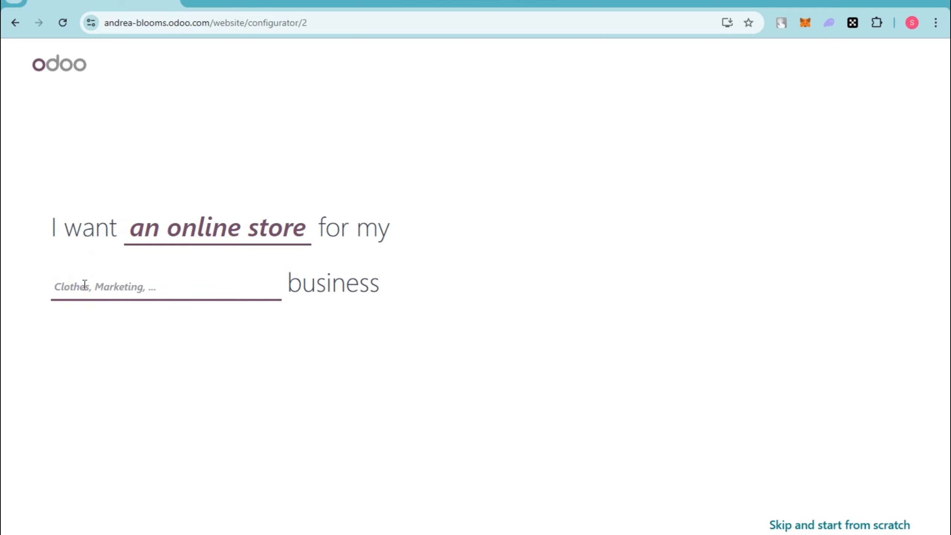
text(clat)
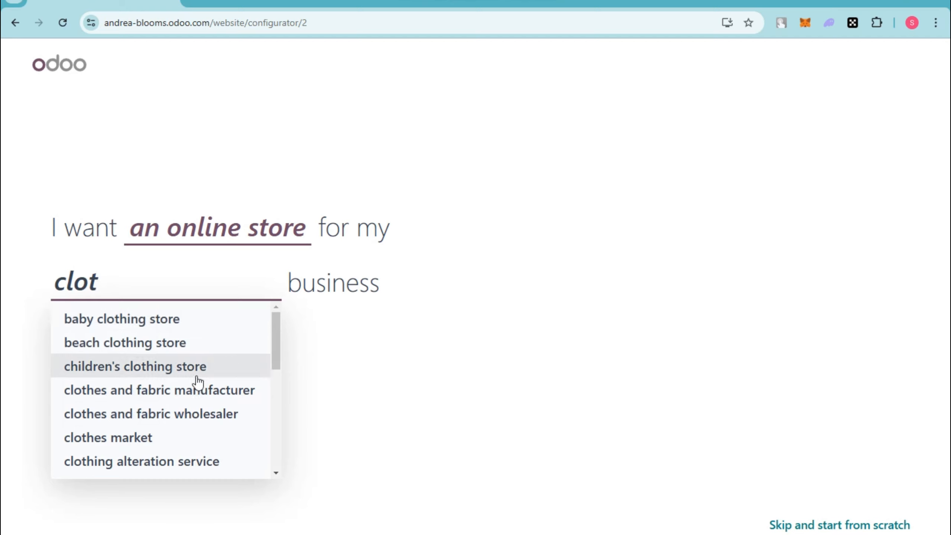
click(149, 436)
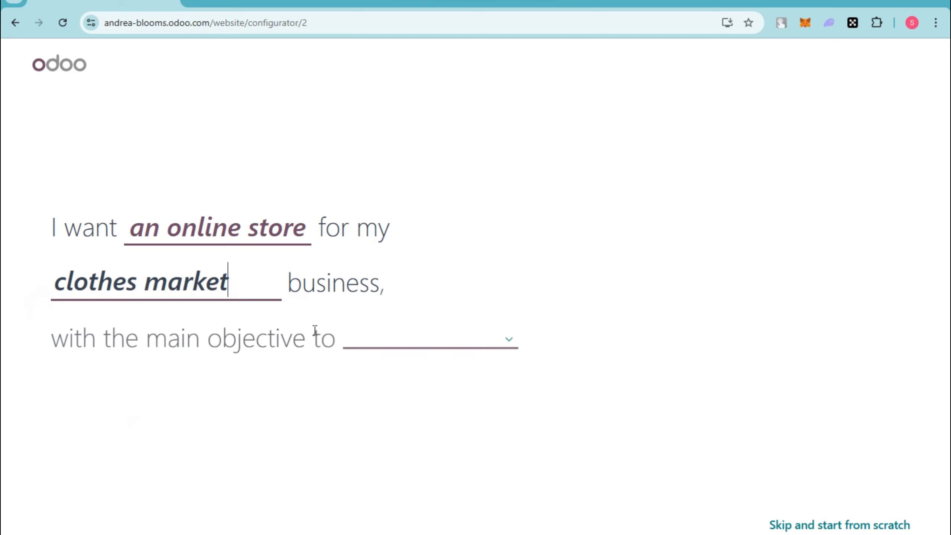
click(413, 344)
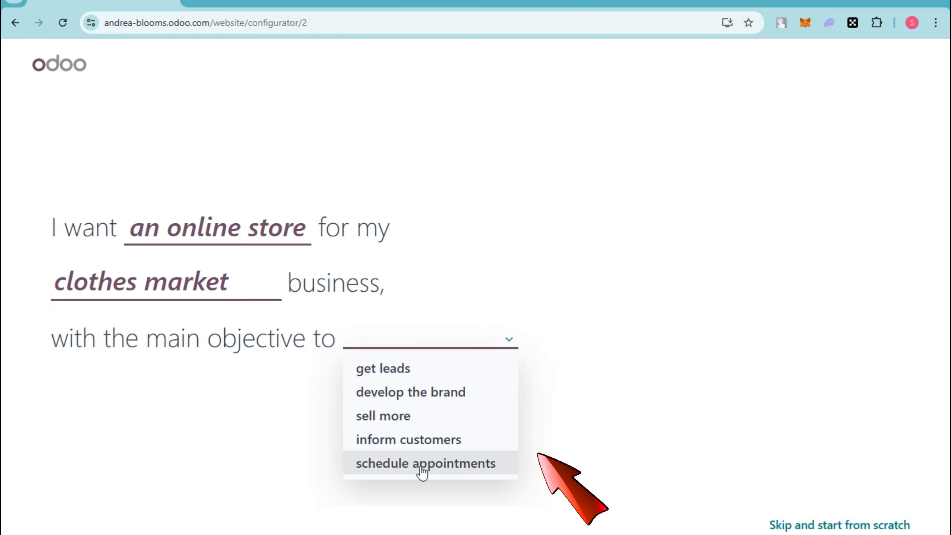
click(402, 419)
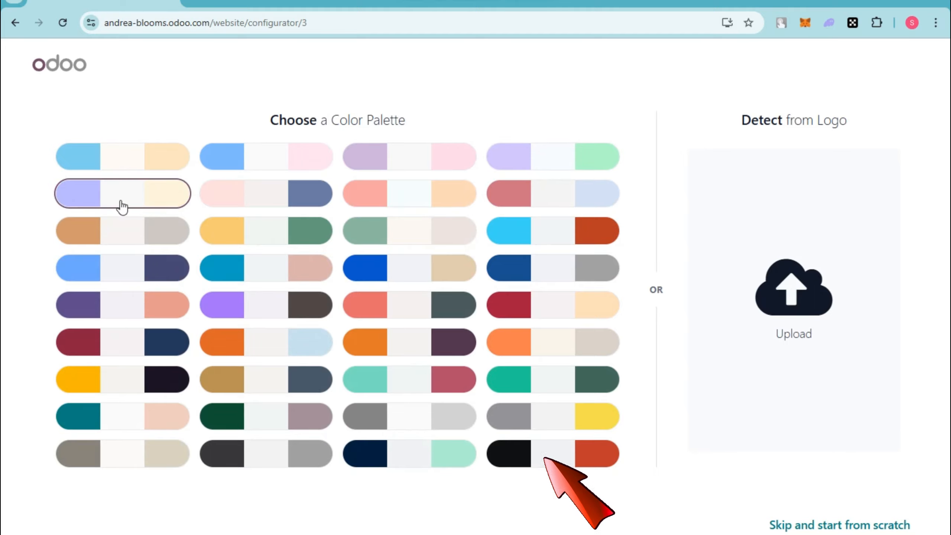
click(163, 319)
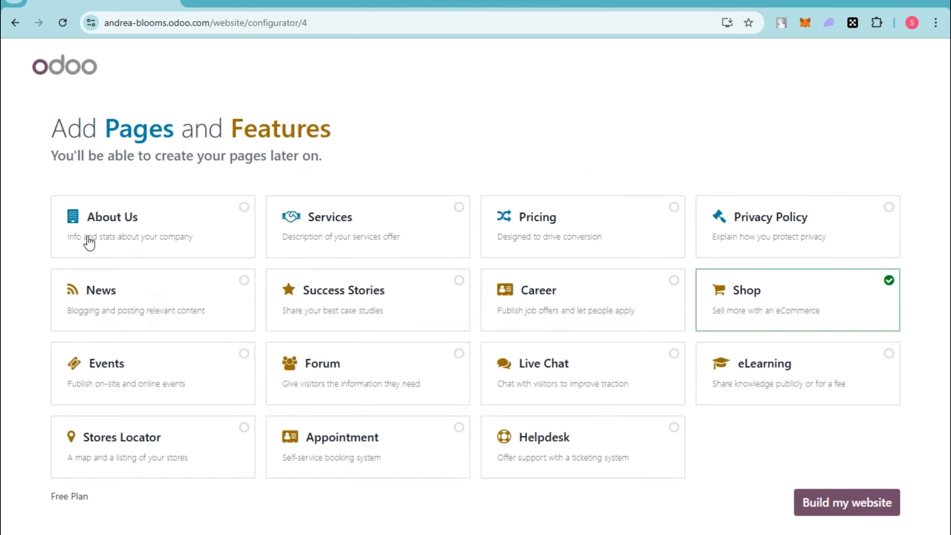
Step: Add About Us, Services, Privacy Policy, Live Chat and Stores Locator to the site's pages and features, and build the website
click(245, 211)
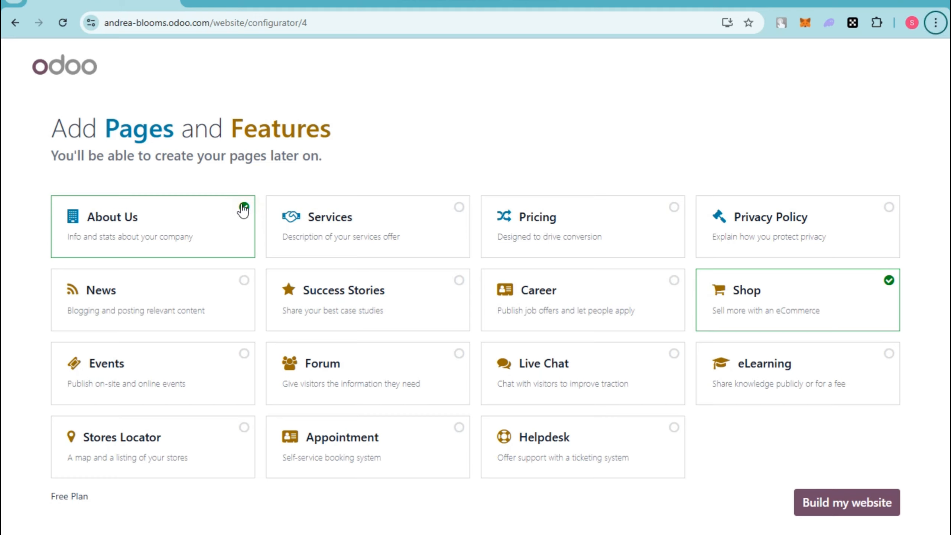
click(459, 211)
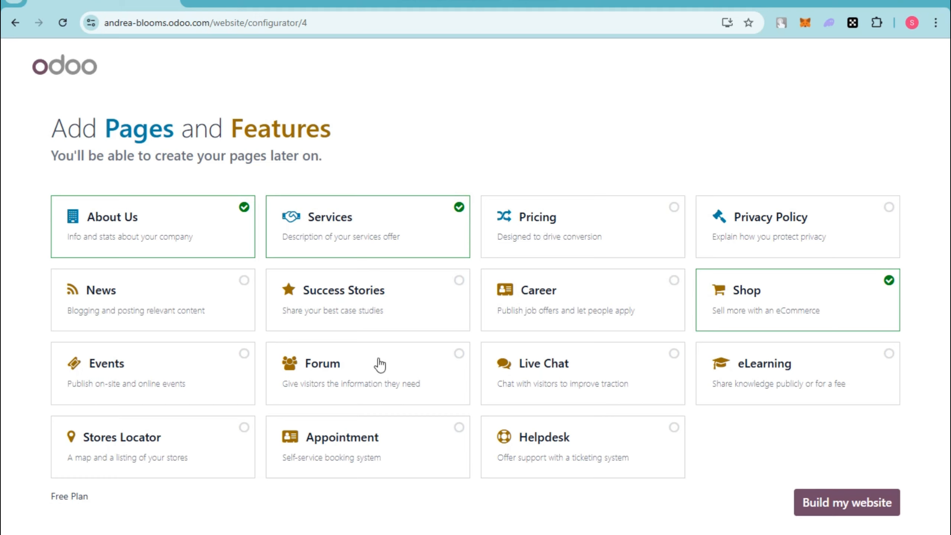
click(893, 208)
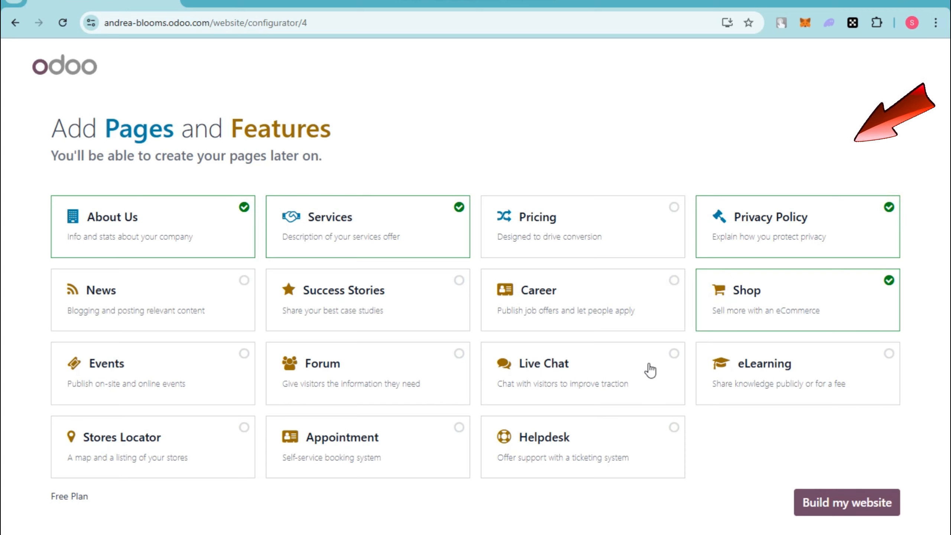
click(665, 360)
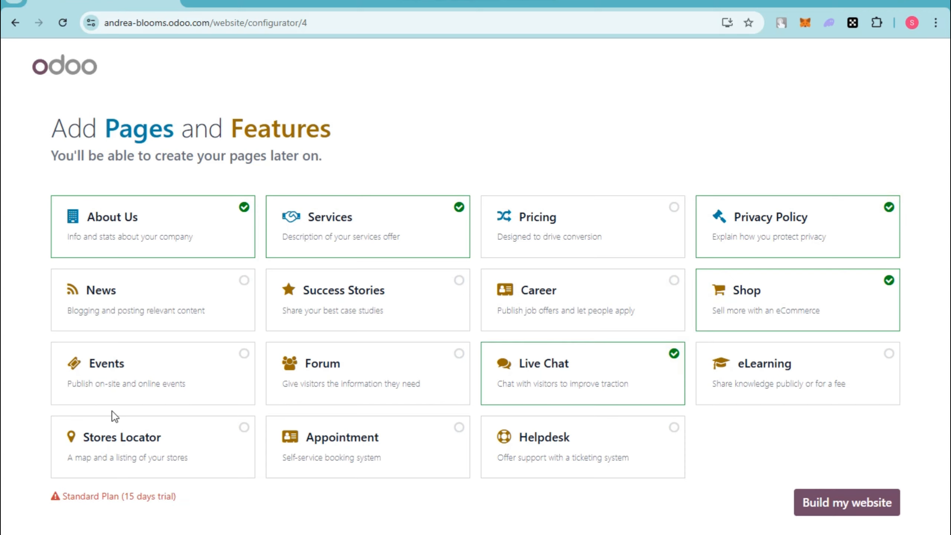
triple_click(244, 436)
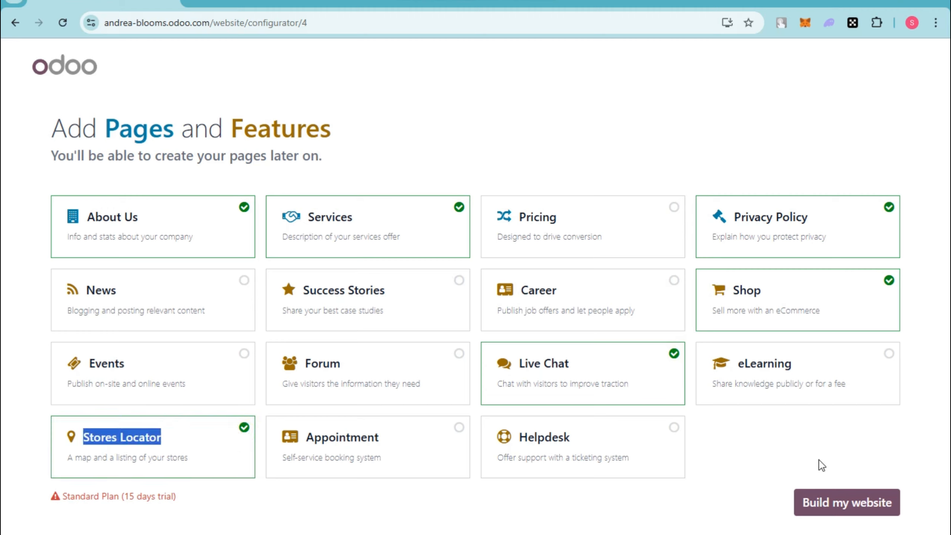
click(847, 503)
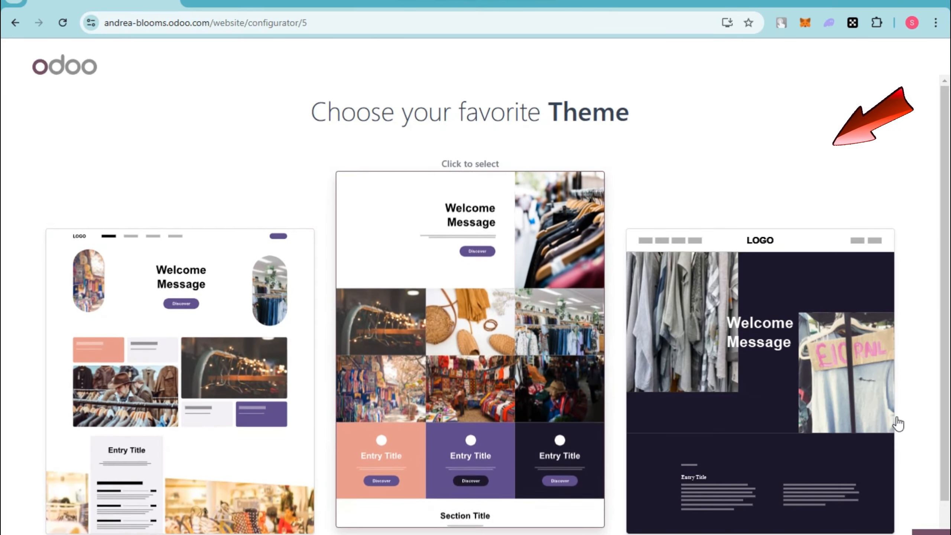
Step: Request more themes and choose the one with the clothes-rack photo collage and three coloured entry blocks
scroll(771, 412, down, 1)
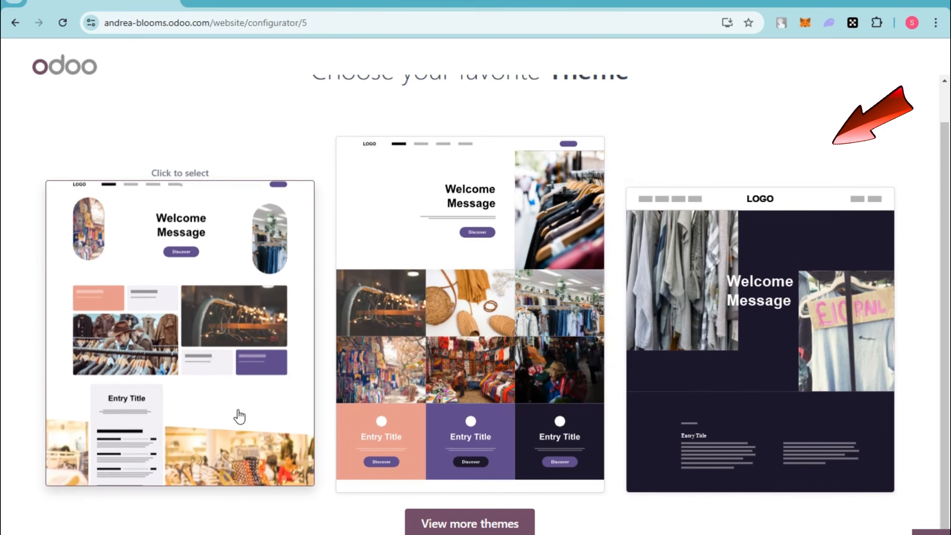
click(454, 524)
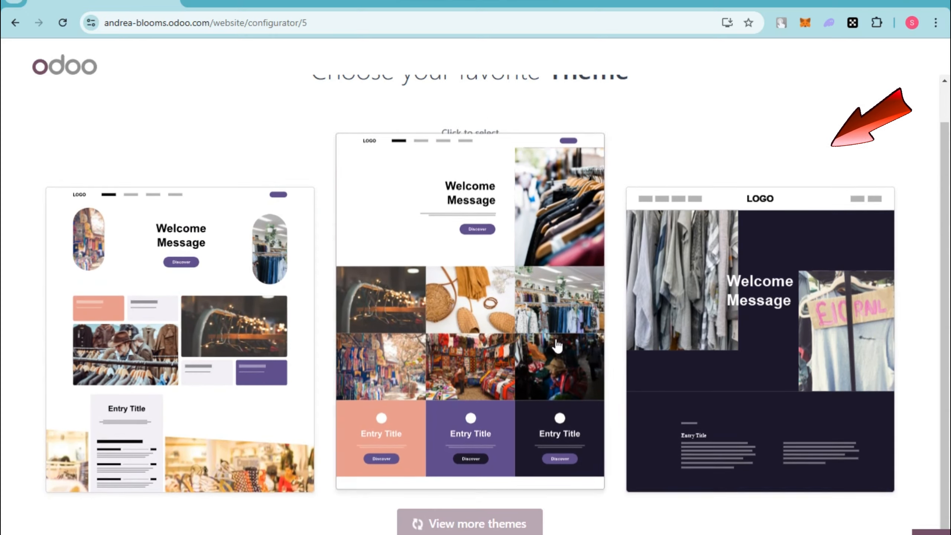
click(525, 266)
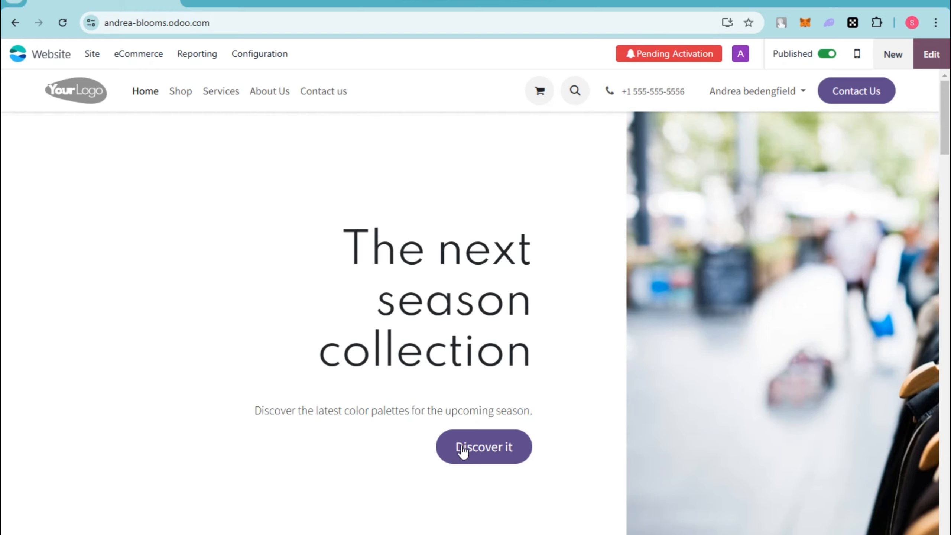
Step: Follow the homepage's Discover it link to the Contact us page and put that page into edit mode
click(488, 446)
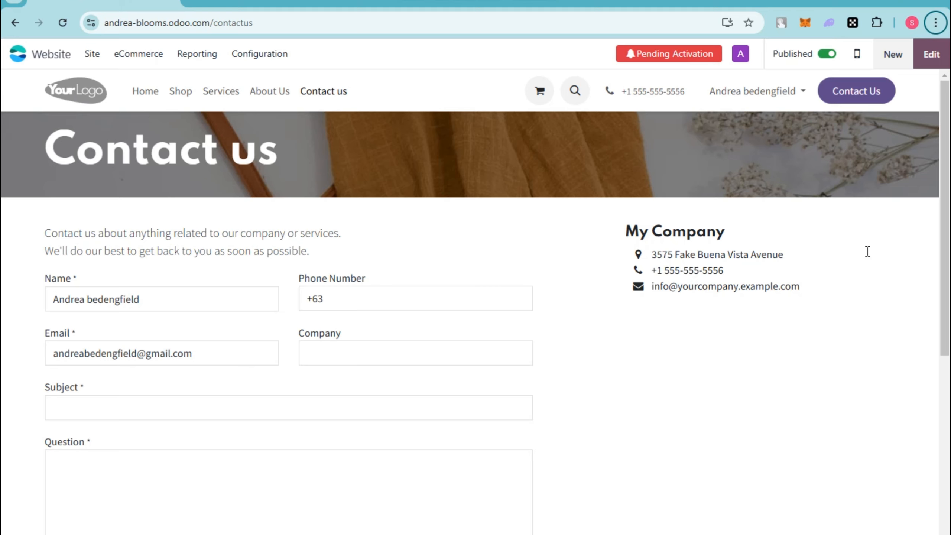
click(932, 54)
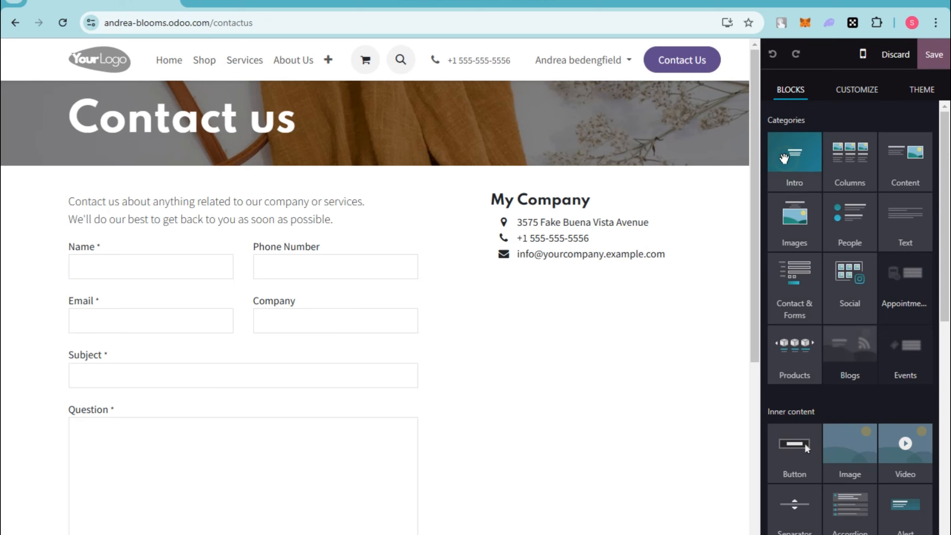
Step: Browse the Intro, Columns and Content block categories available for the Contact us page
click(785, 163)
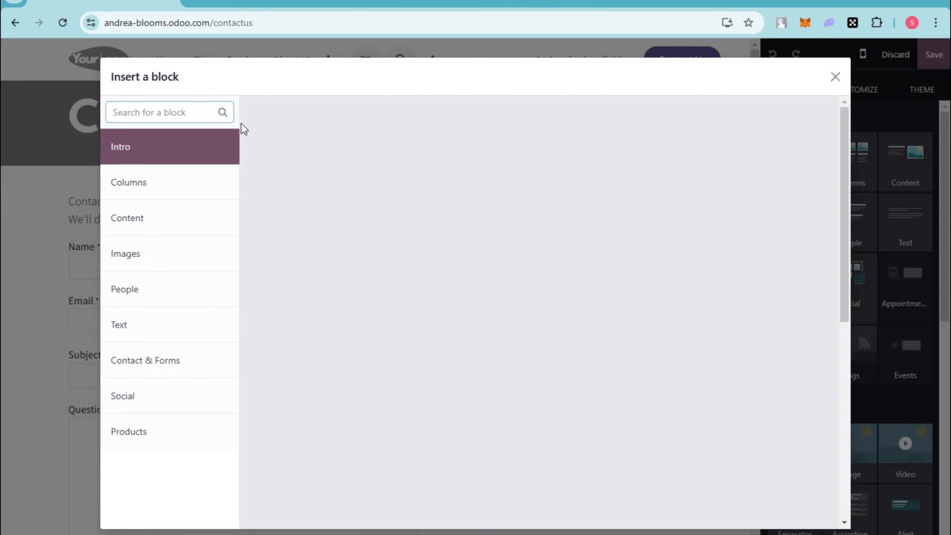
click(138, 153)
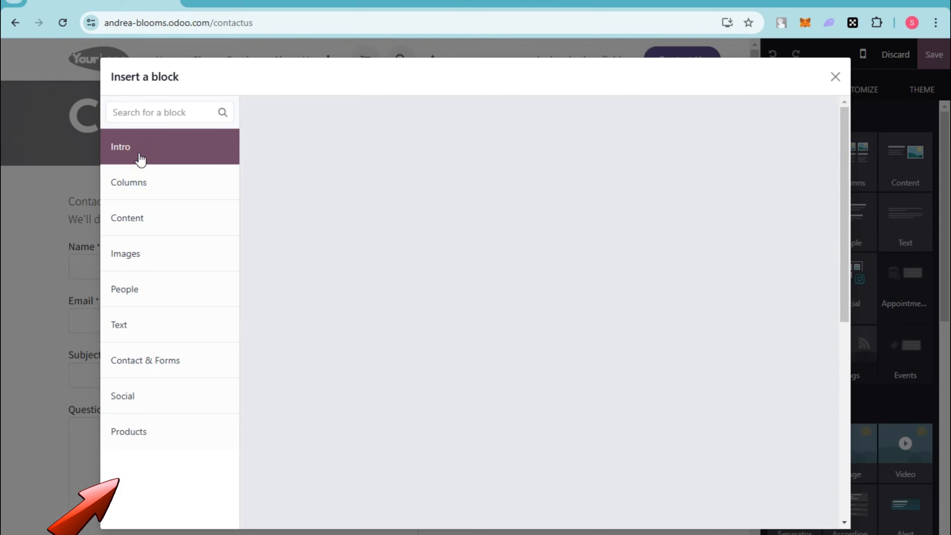
click(836, 75)
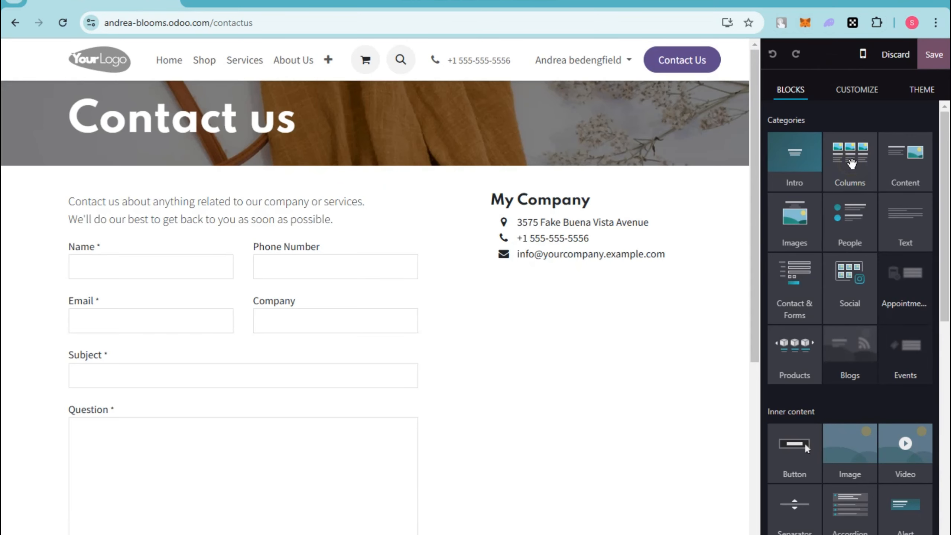
click(851, 163)
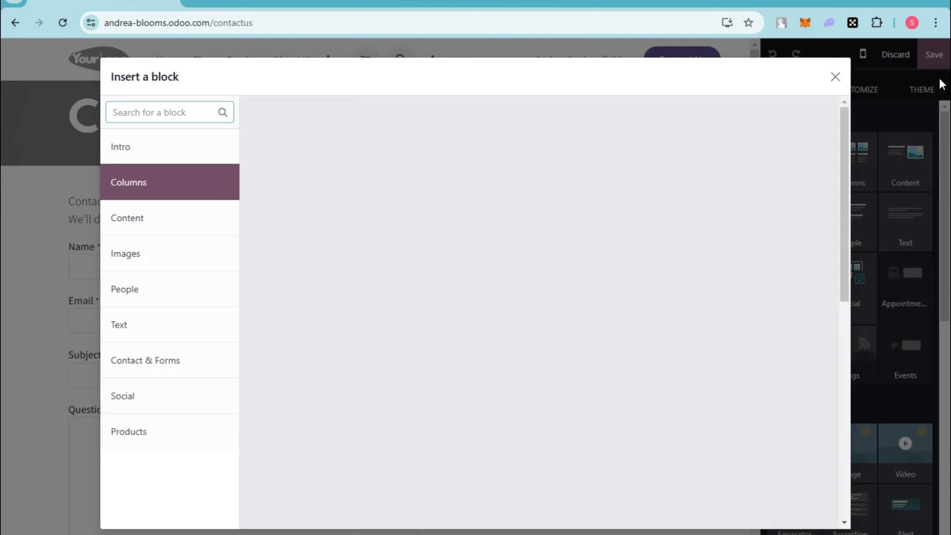
click(835, 79)
click(900, 157)
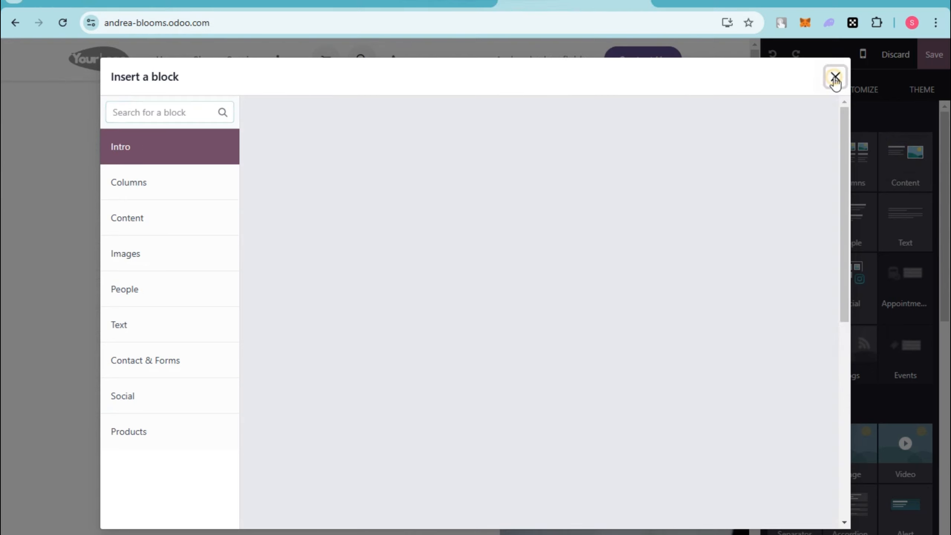
Step: Look through the Columns and Content block categories for the homepage without inserting anything
click(834, 77)
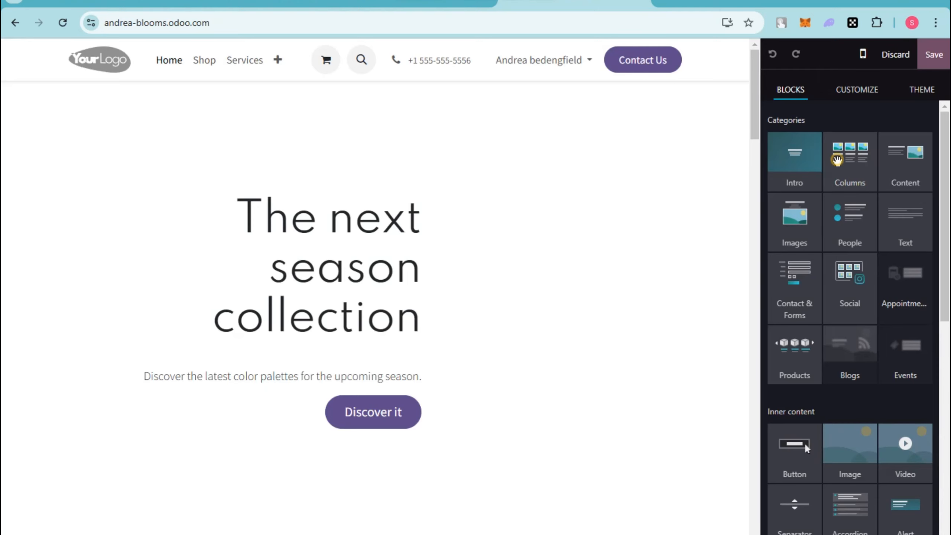
click(837, 161)
click(835, 79)
click(920, 188)
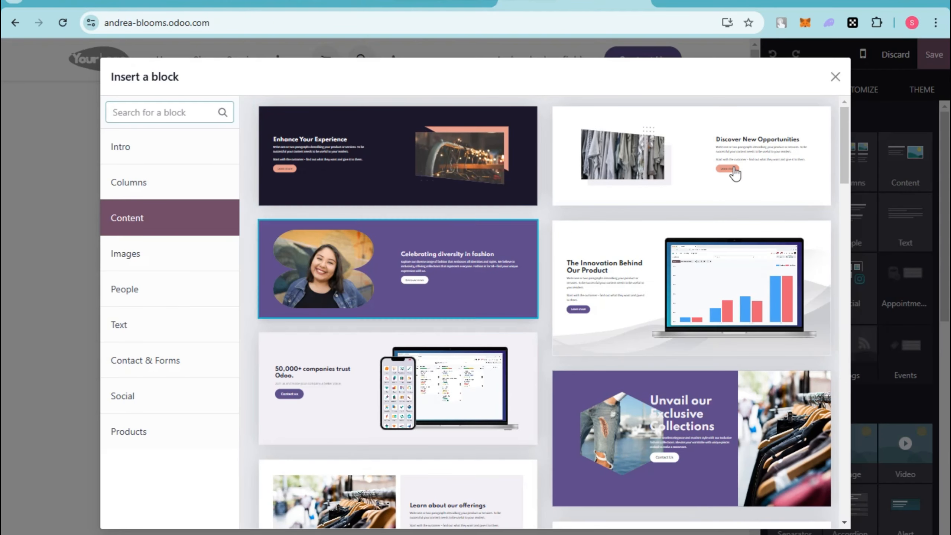
click(835, 77)
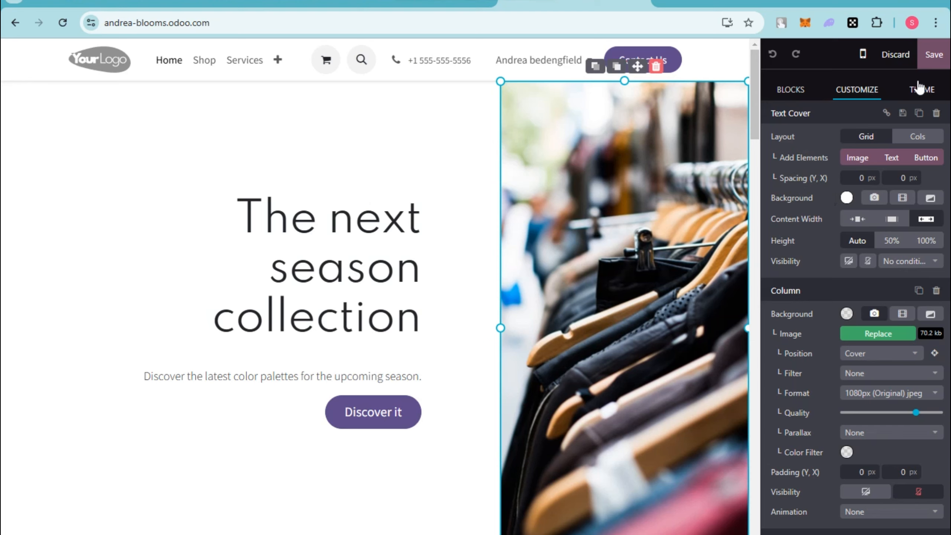
Step: Insert the "Redefining your style statement" carousel block from the Intro category into the homepage
click(918, 83)
click(790, 92)
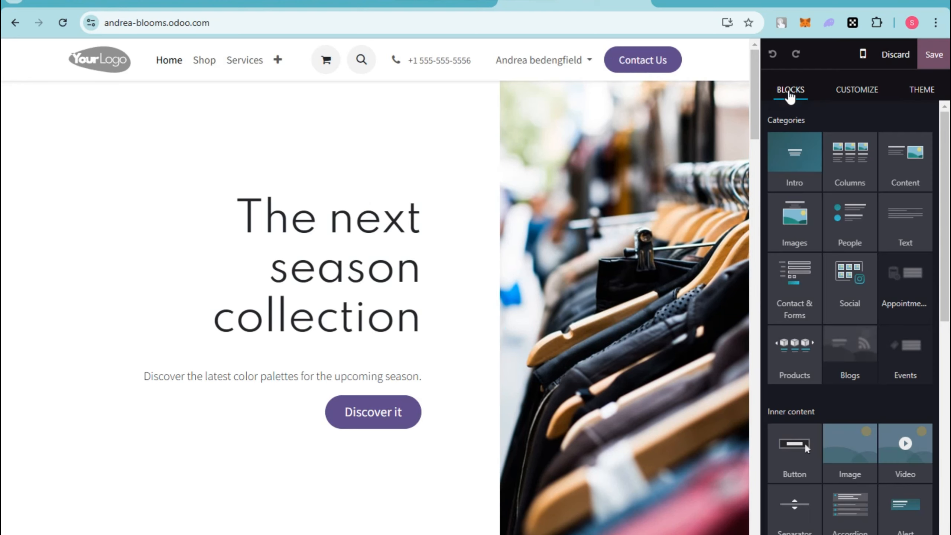
click(795, 157)
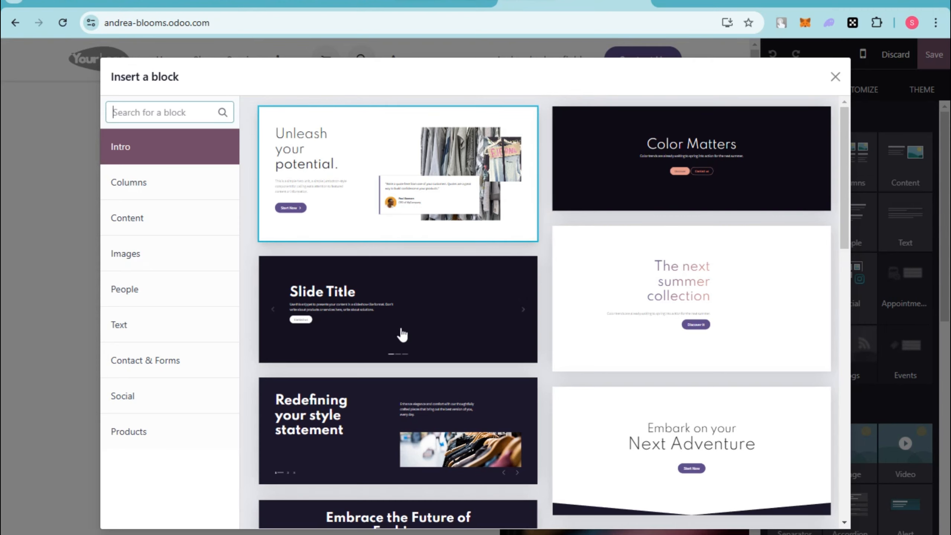
scroll(422, 384, down, 2)
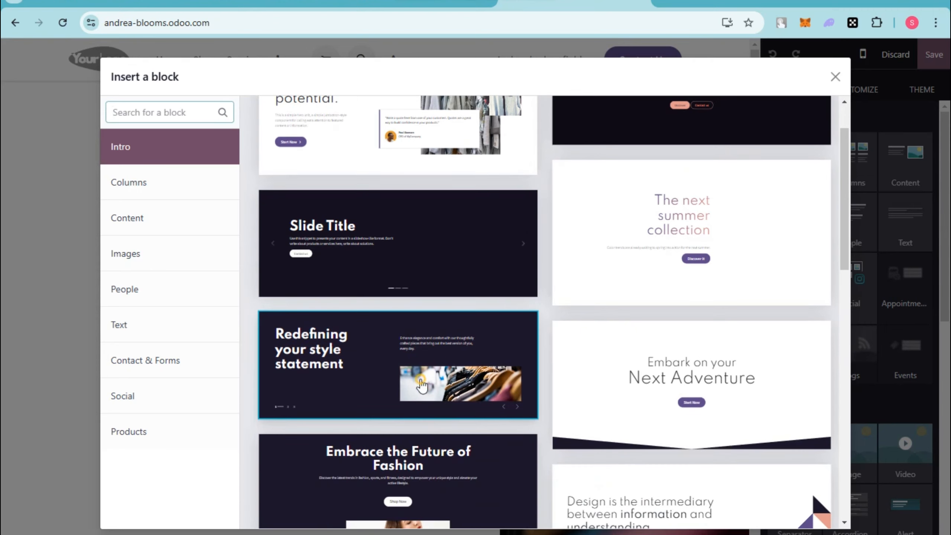
click(422, 384)
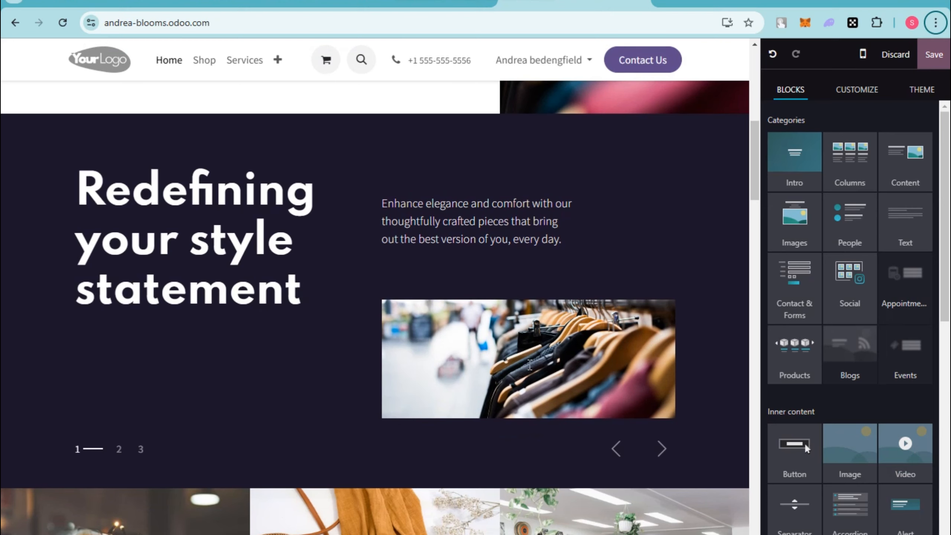
Step: Replace the first carousel slide's "Redefining your style statement" heading with "ANDREA" and "BLOOMS" on two separate lines
scroll(530, 365, down, 2)
click(484, 294)
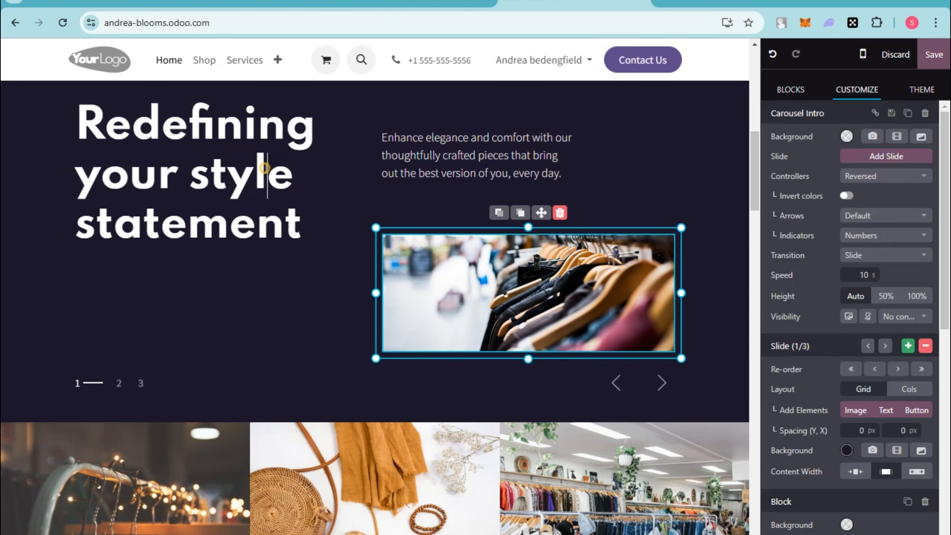
double_click(266, 172)
click(258, 224)
mouse_move(315, 227)
mouse_down()
mouse_move(219, 224)
mouse_move(323, 221)
mouse_up()
triple_click(301, 206)
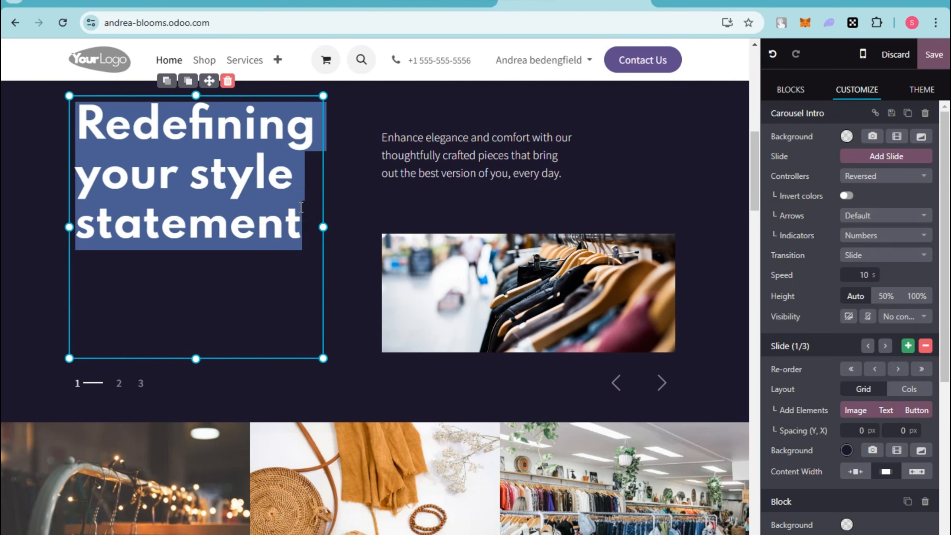
text(ANDREA)
key(Return)
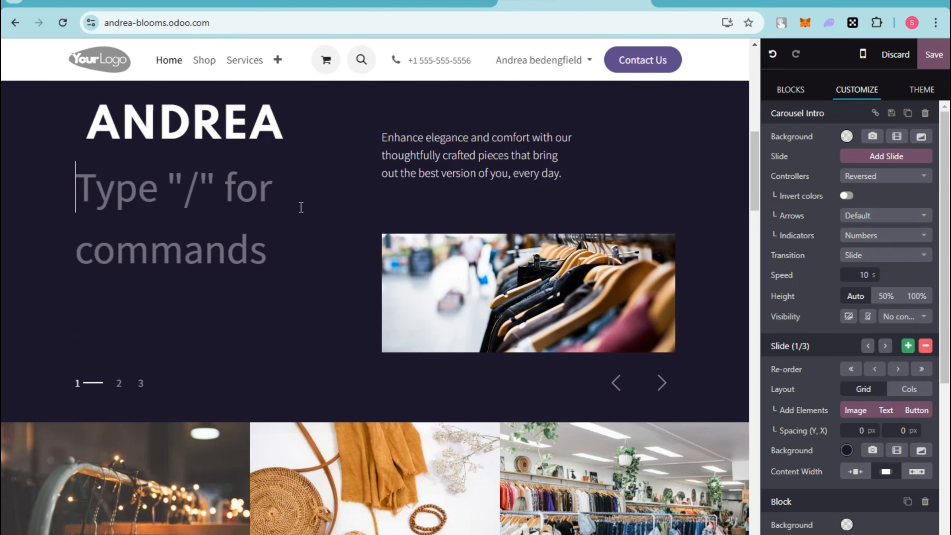
text(BLLO)
key(BackSpace)
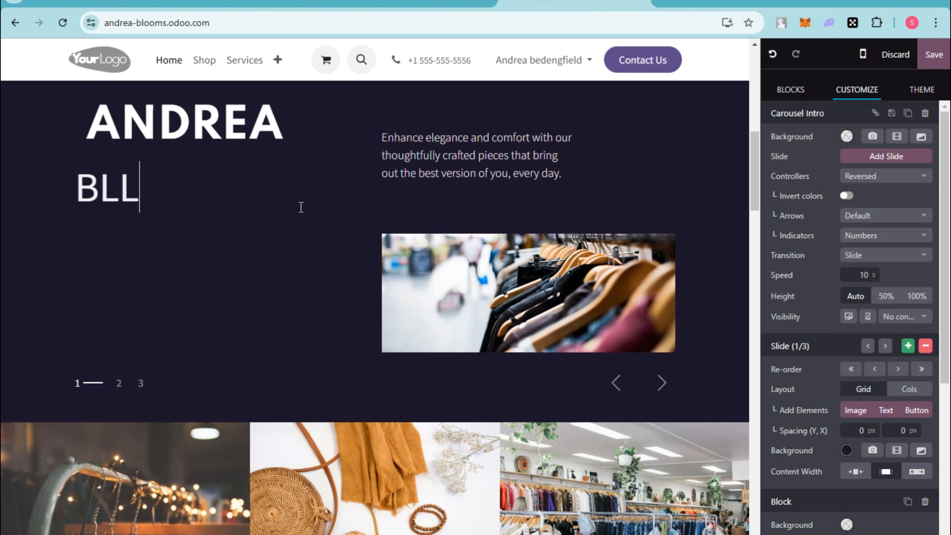
text(OOMS)
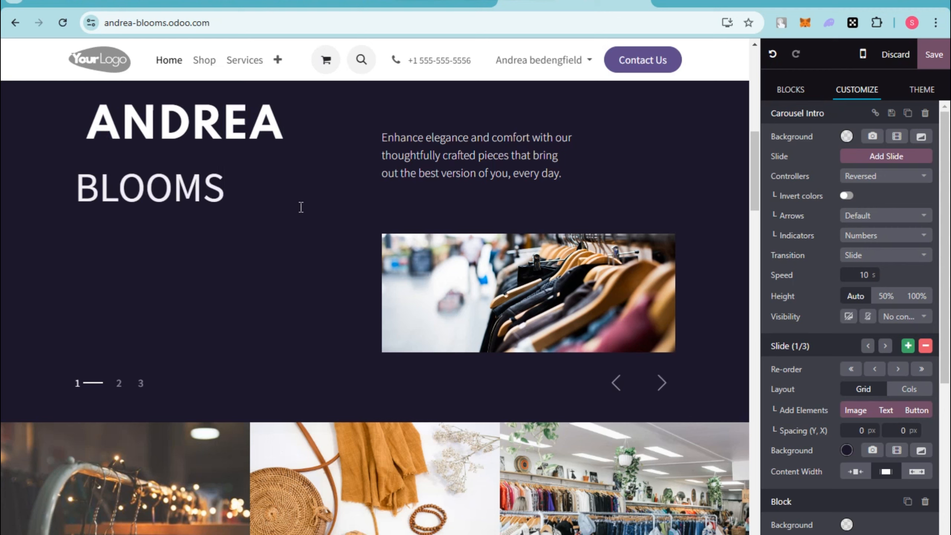
Step: Resize the ANDREA BLOOMS text box to start level with the paragraph, reach its edge and fit closely around the two lines
drag(323, 227, 431, 227)
drag(426, 96, 371, 134)
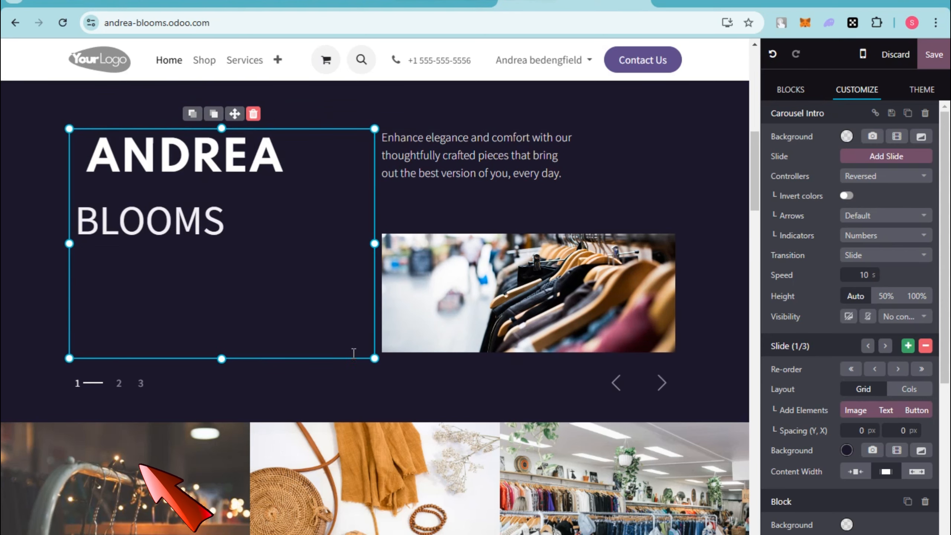
drag(222, 358, 222, 260)
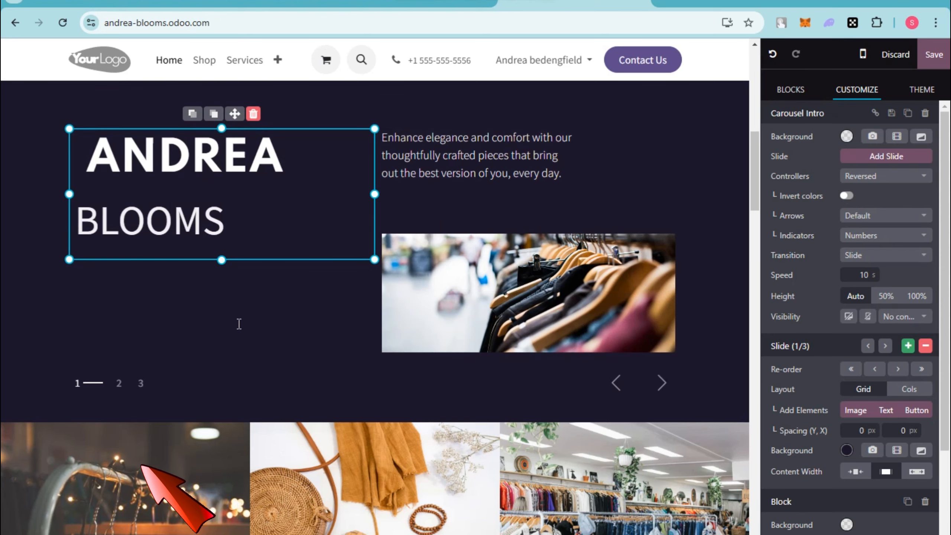
click(221, 369)
drag(243, 211, 196, 183)
click(174, 172)
click(256, 323)
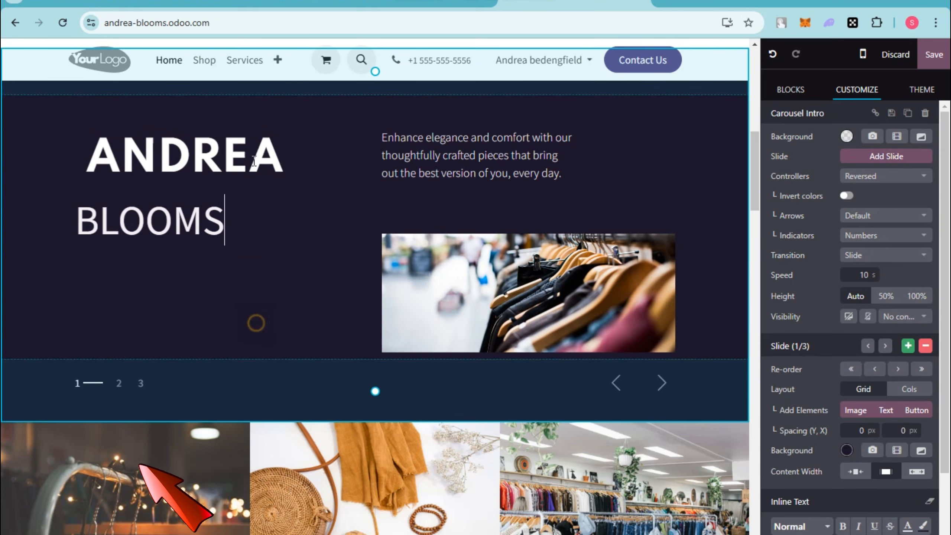
click(251, 161)
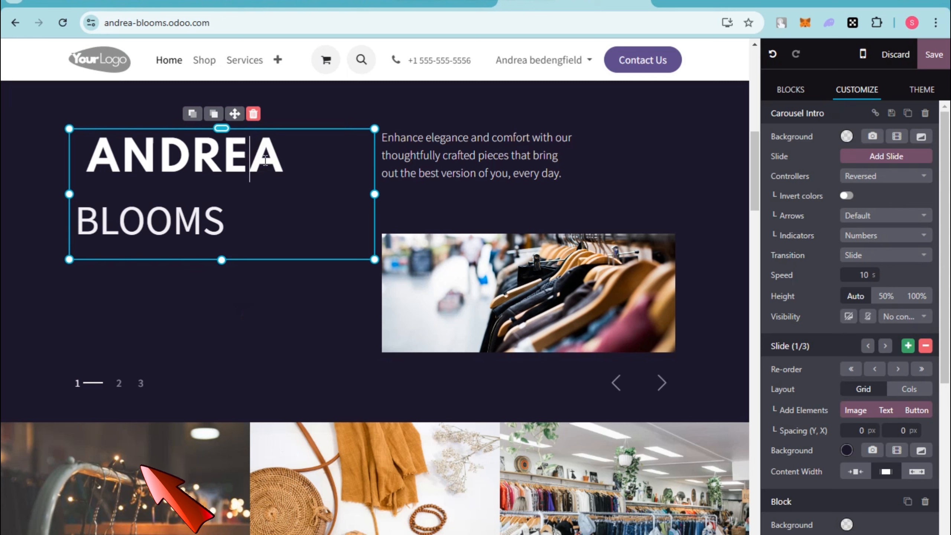
Step: Select the slide's paragraph, and send its clothes-rack image to the back and to the front again
click(527, 137)
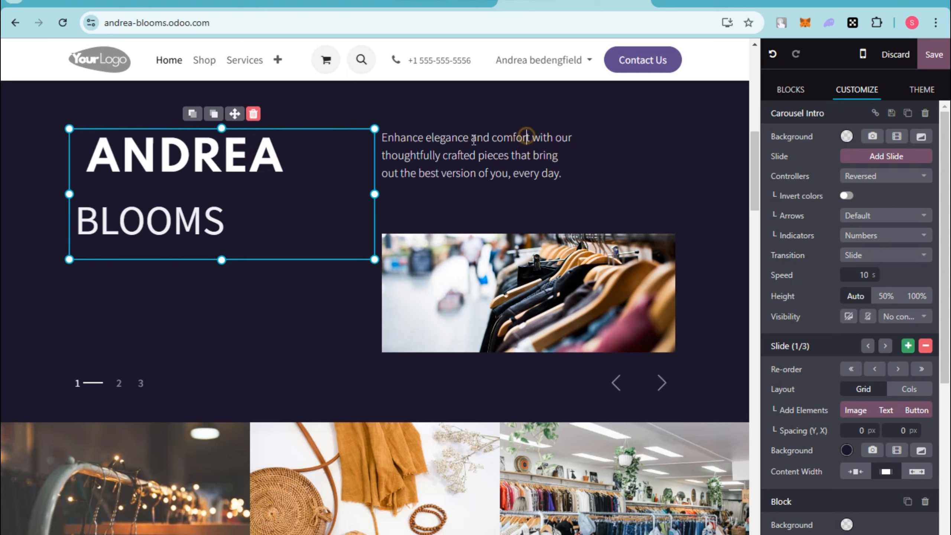
click(453, 143)
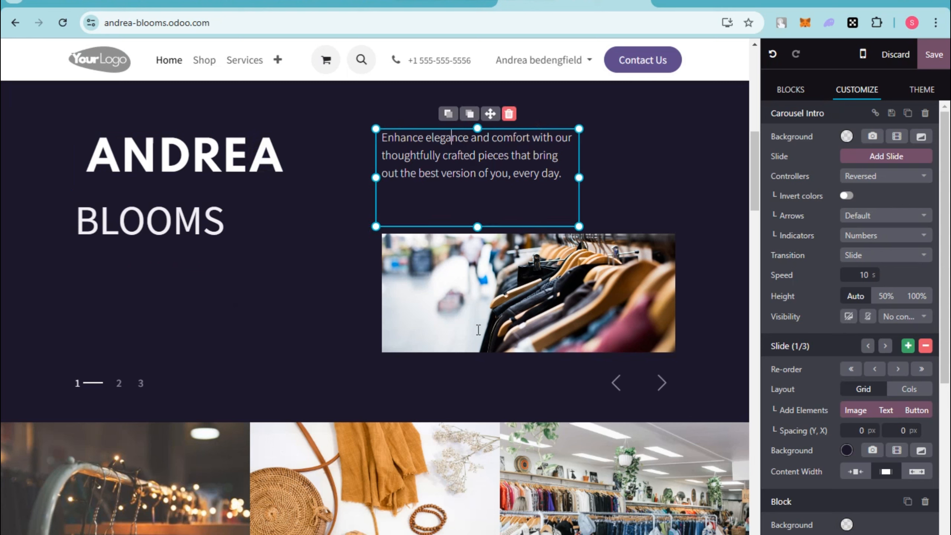
click(478, 330)
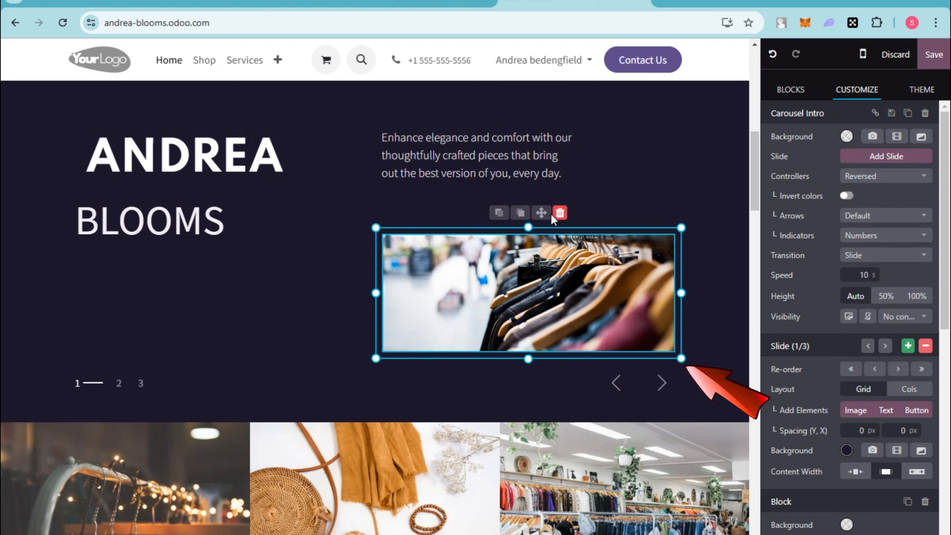
click(495, 217)
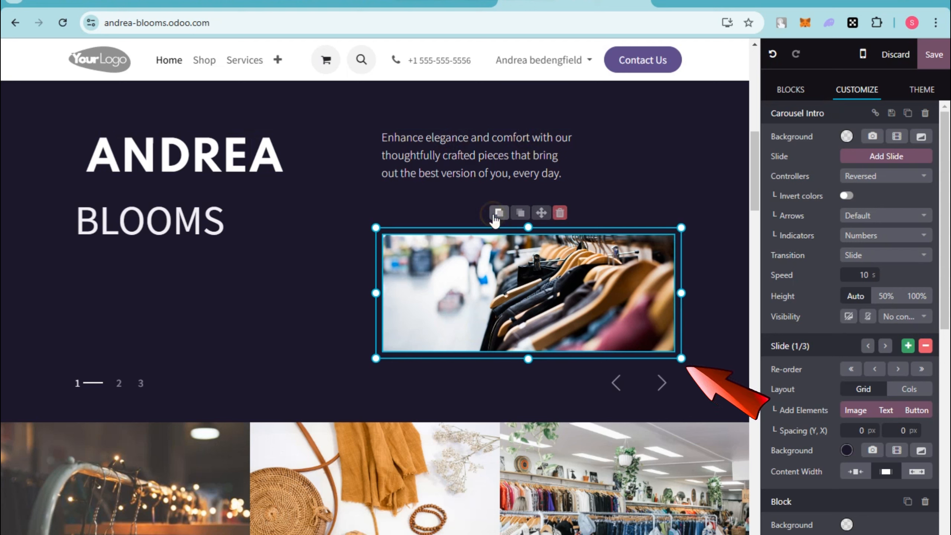
click(519, 213)
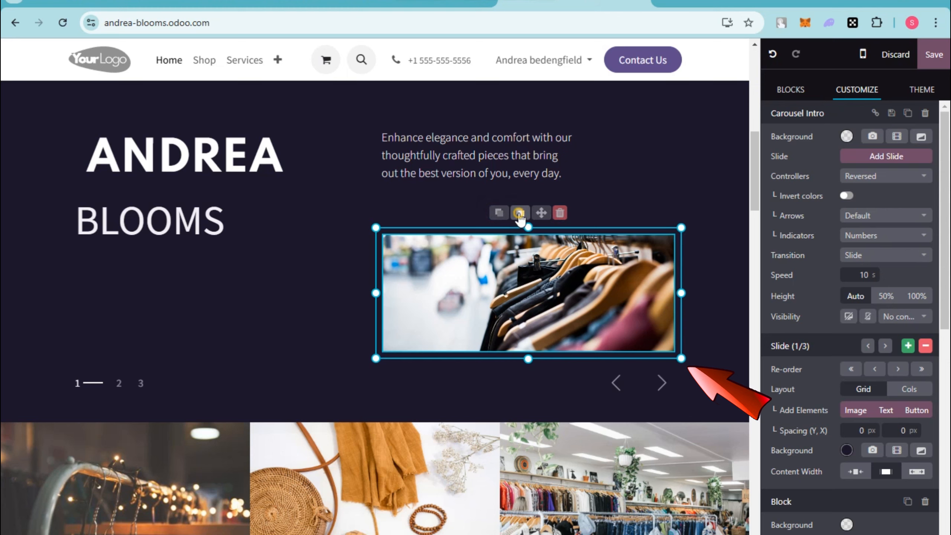
Step: View the media choices for replacing the slide's clothes-rack image and close them without picking one
click(509, 306)
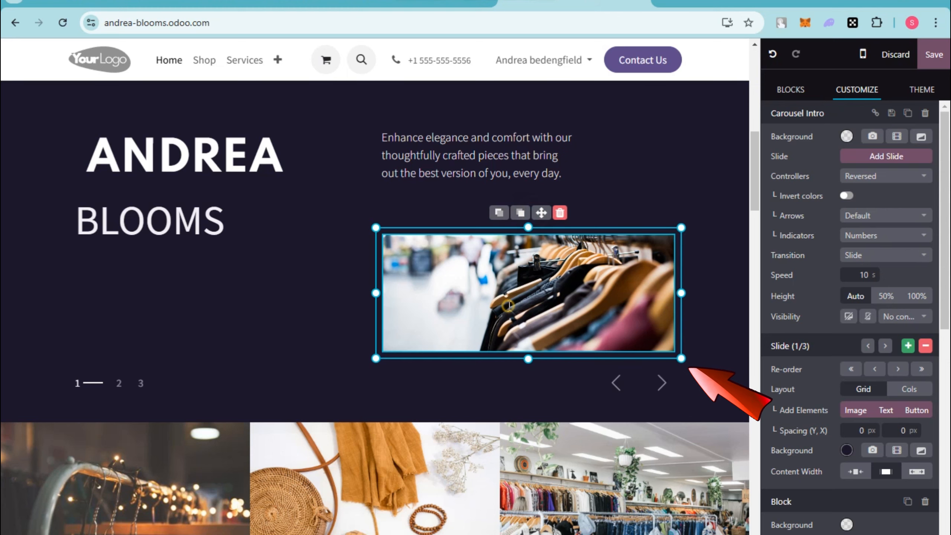
right_click(506, 305)
click(352, 350)
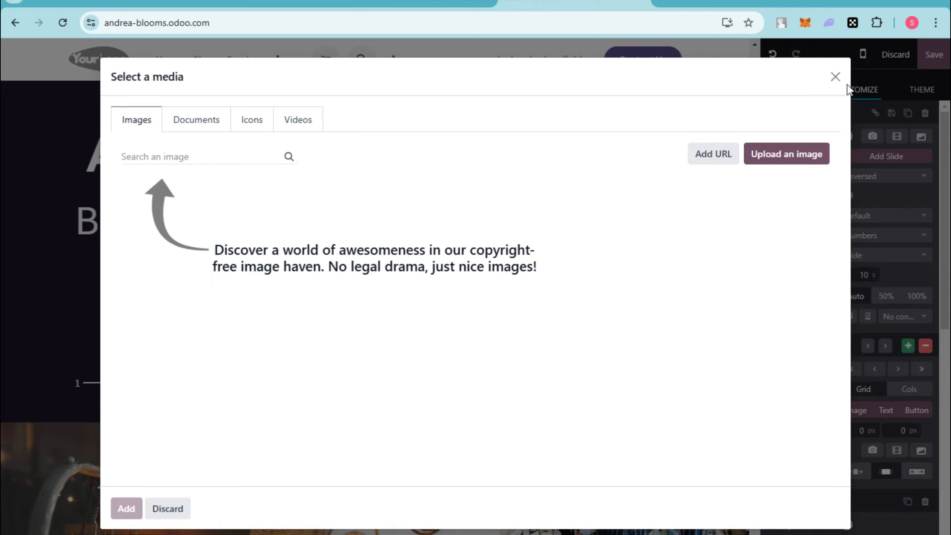
click(835, 76)
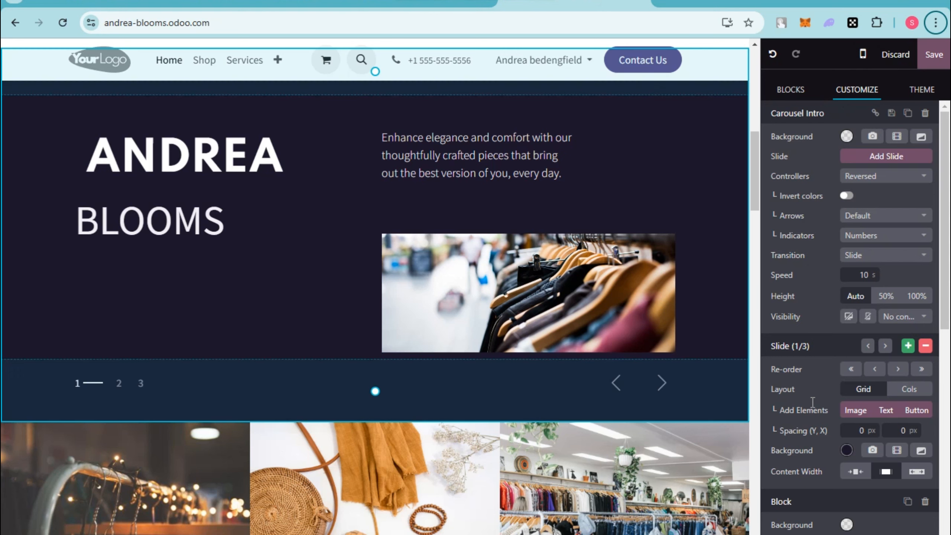
Step: Try the 25% size on the slide's clothes-rack image and undo it
scroll(794, 330, down, 7)
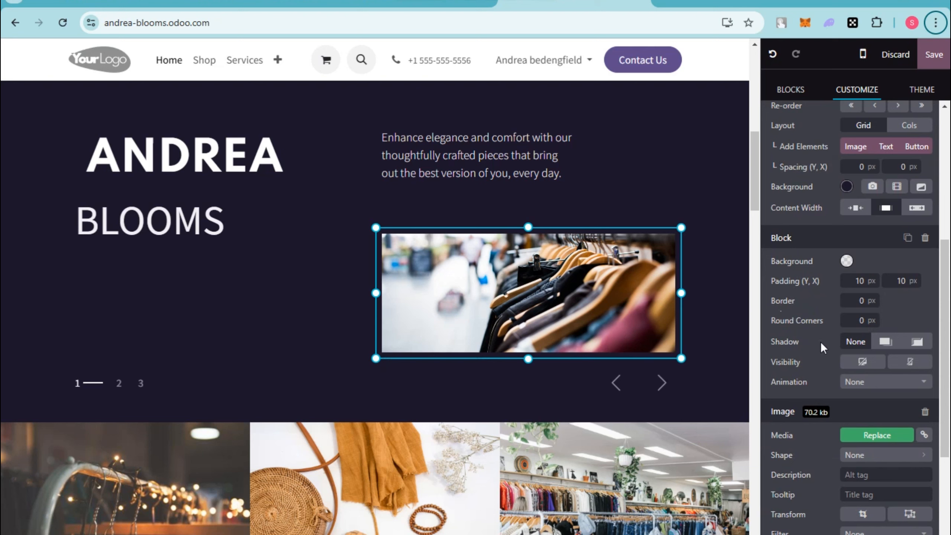
scroll(808, 382, down, 2)
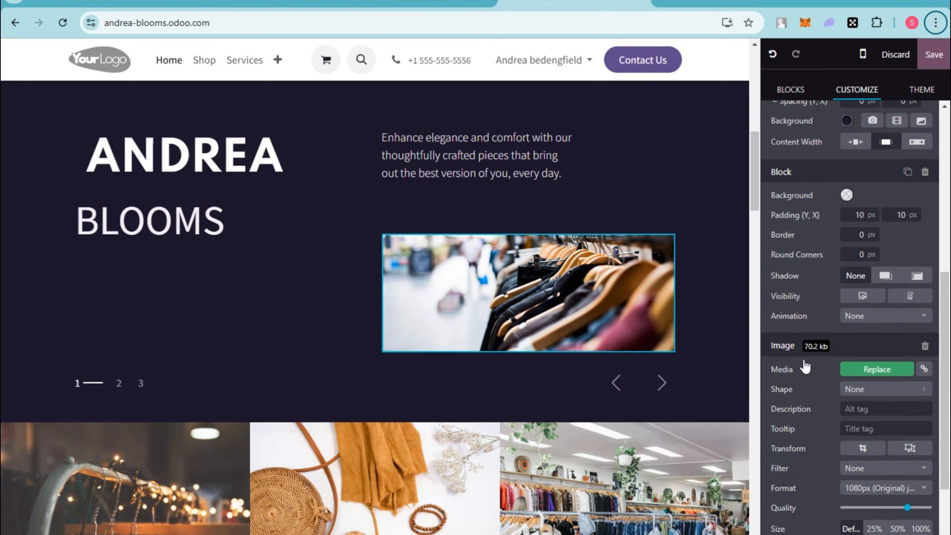
scroll(803, 366, down, 3)
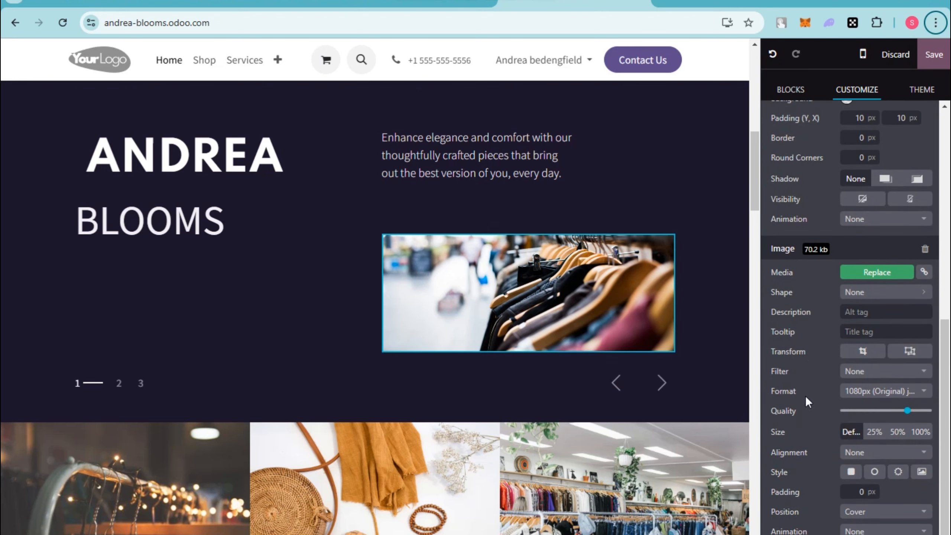
click(875, 432)
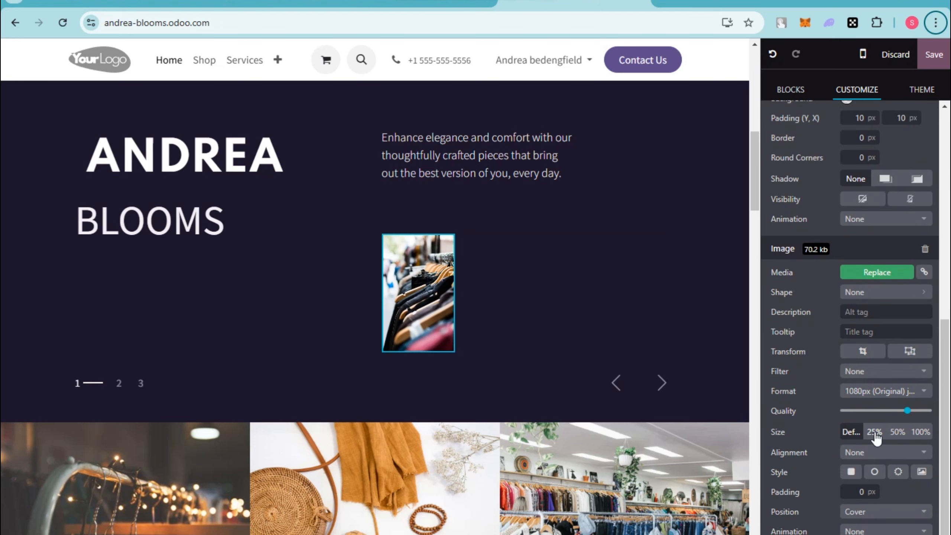
key(ctrl+z)
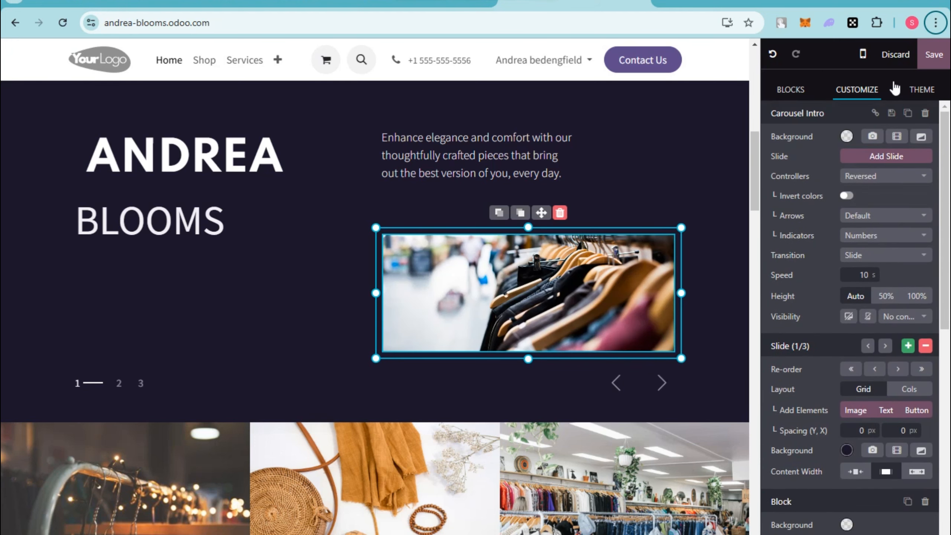
Step: View the custom and solid color choices for the theme's main and light colors without changing any
click(917, 86)
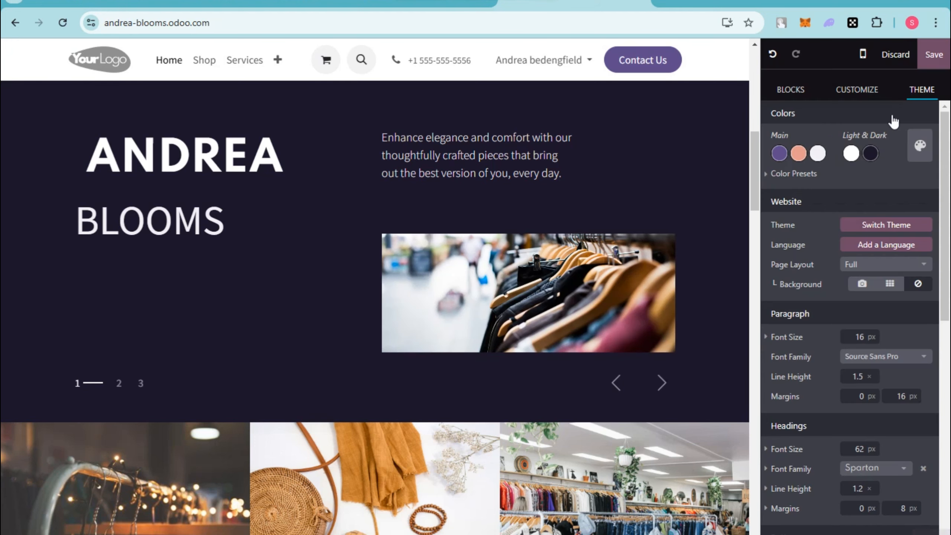
click(780, 153)
click(799, 153)
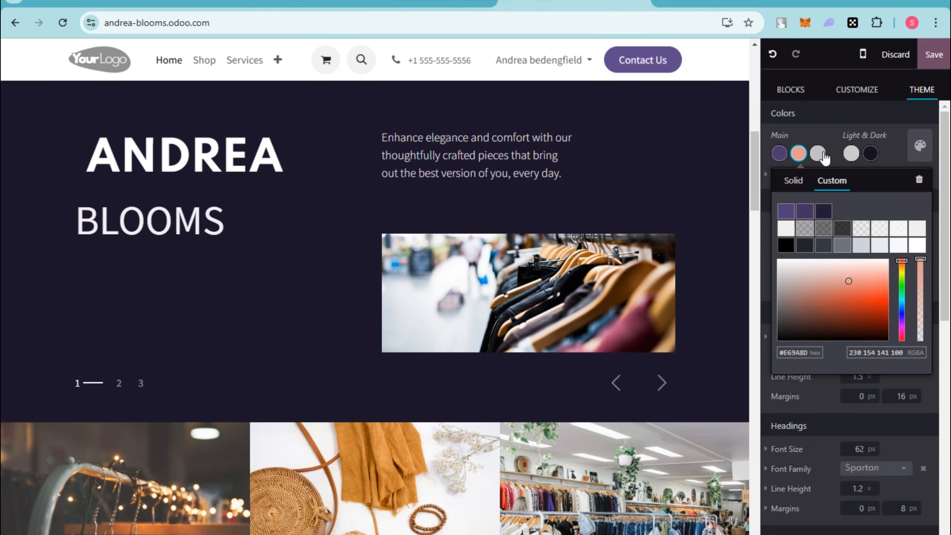
click(822, 155)
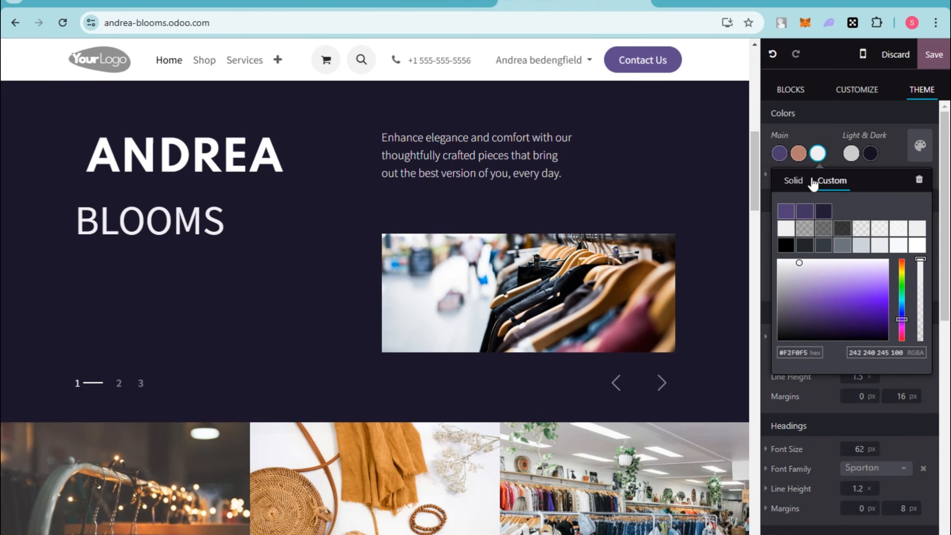
click(793, 181)
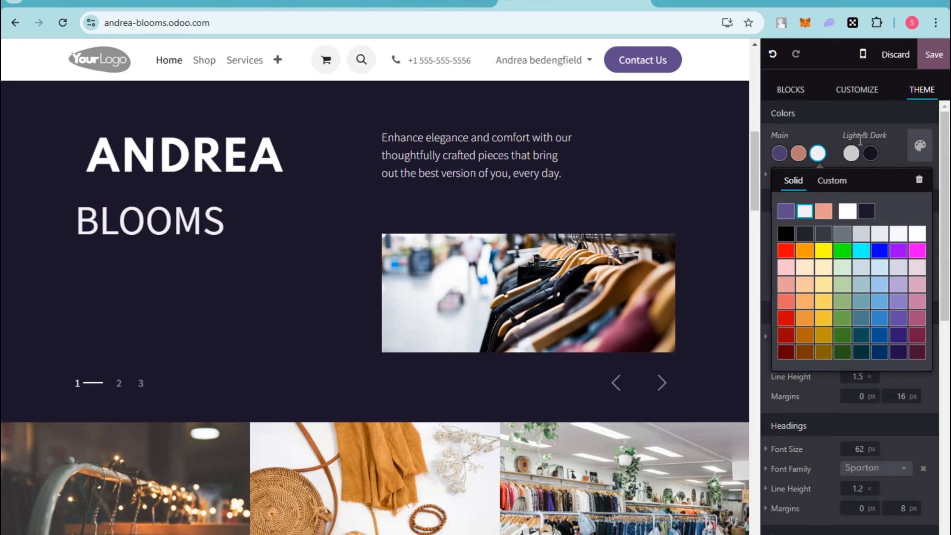
click(851, 153)
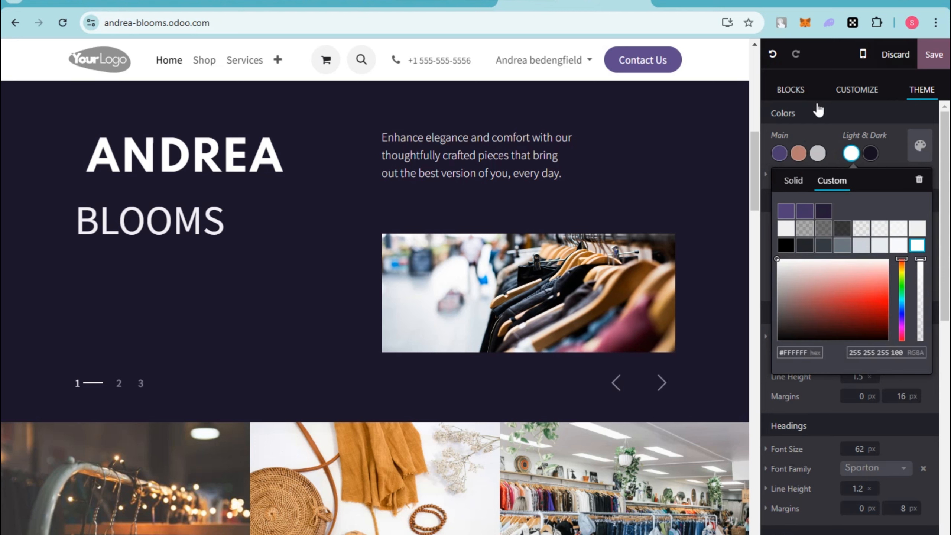
Step: Insert the Let's Connect contact form block from Contact & Forms and, below it, the map block from Social
click(794, 92)
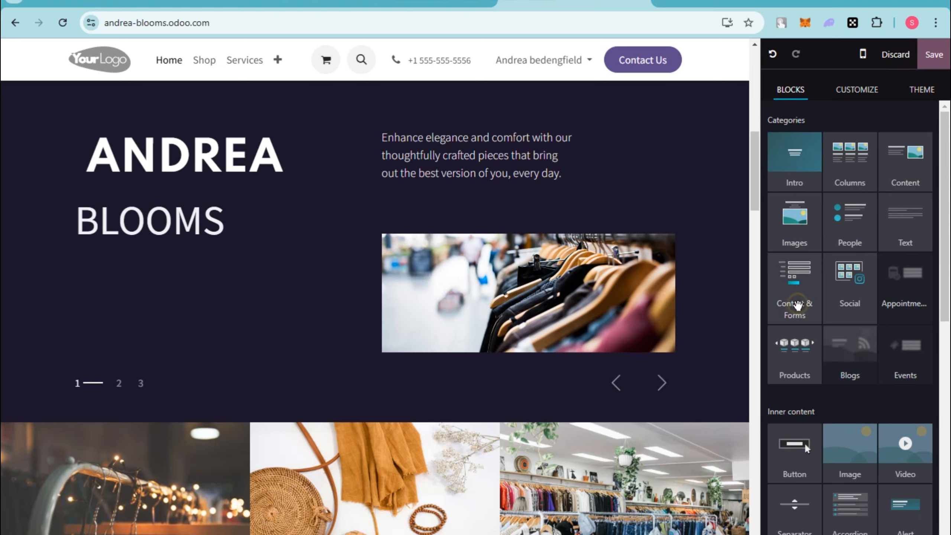
click(798, 305)
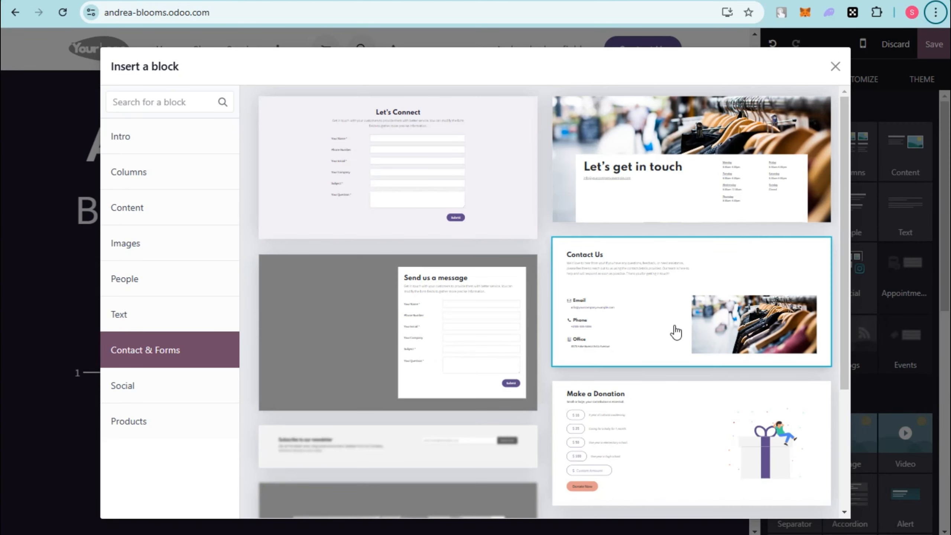
scroll(684, 431, down, 5)
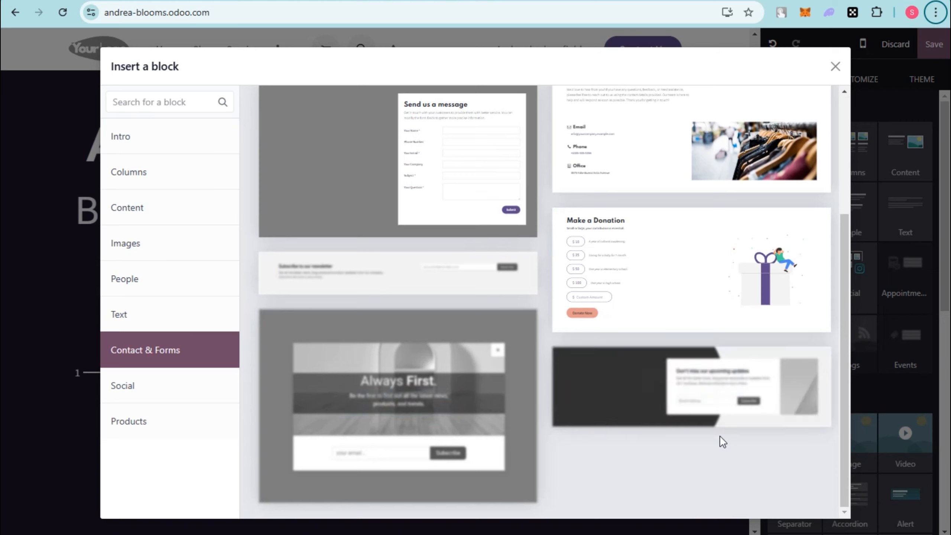
scroll(623, 284, up, 5)
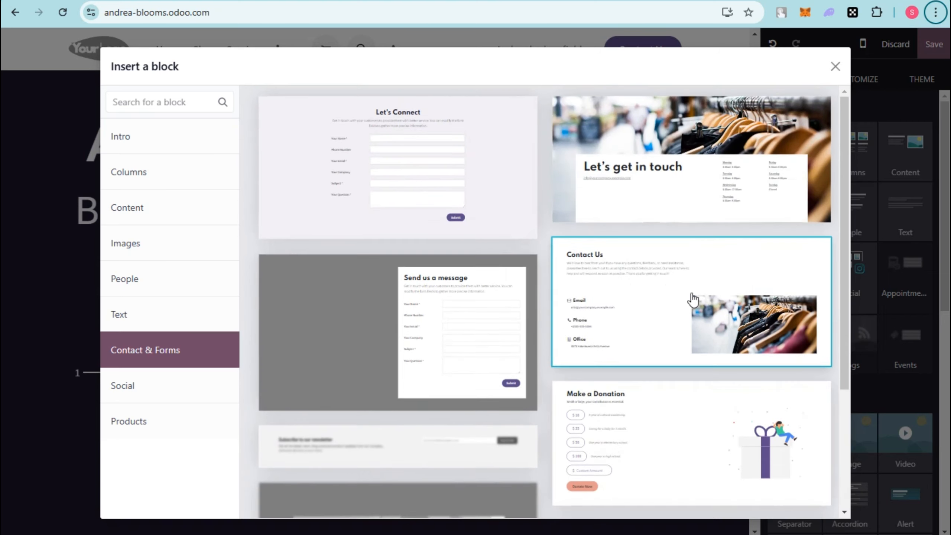
click(354, 155)
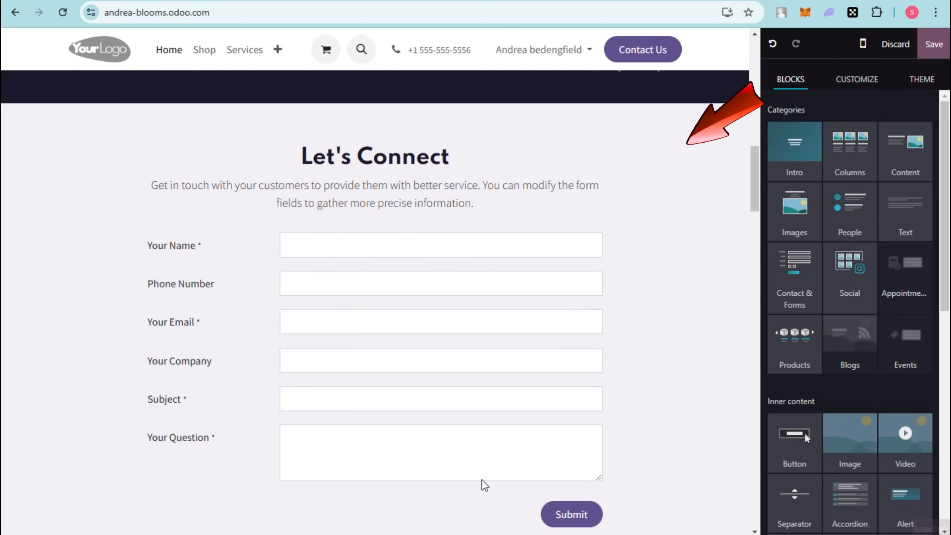
click(844, 280)
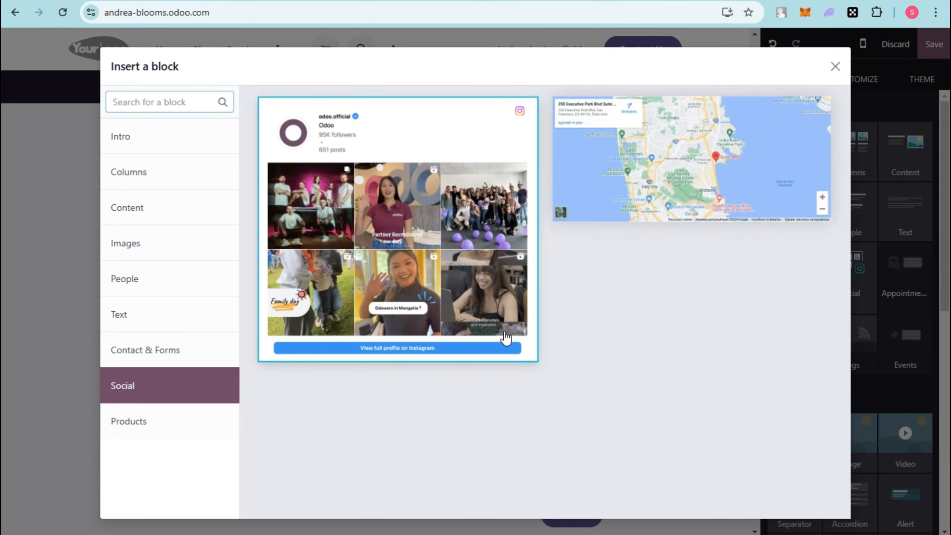
click(648, 202)
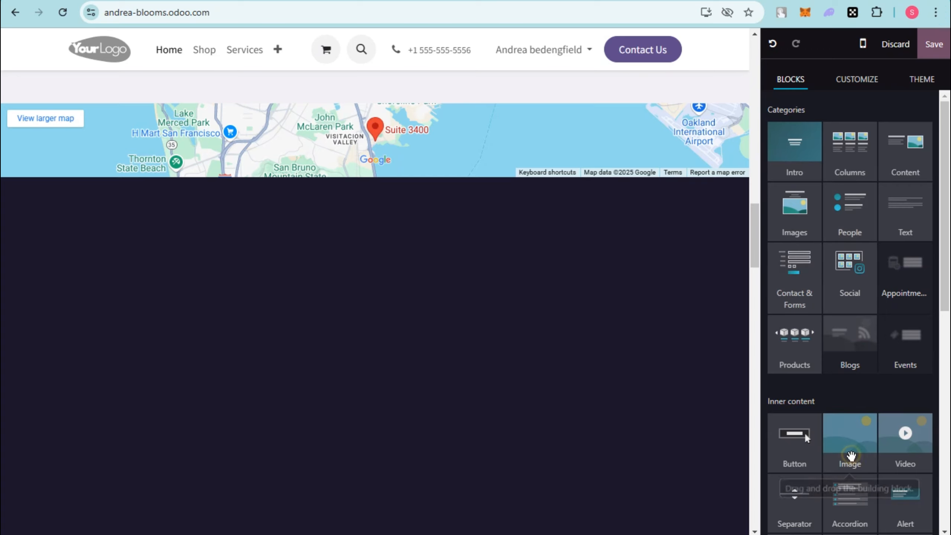
Step: Place an image element and a video element in the empty dark section above the Fashion for her columns
drag(851, 456, 399, 414)
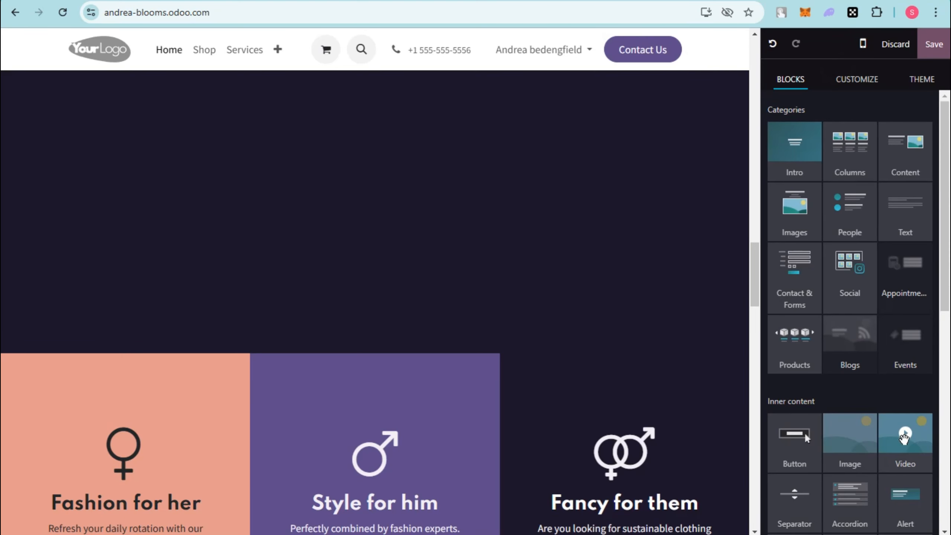
drag(904, 438, 449, 223)
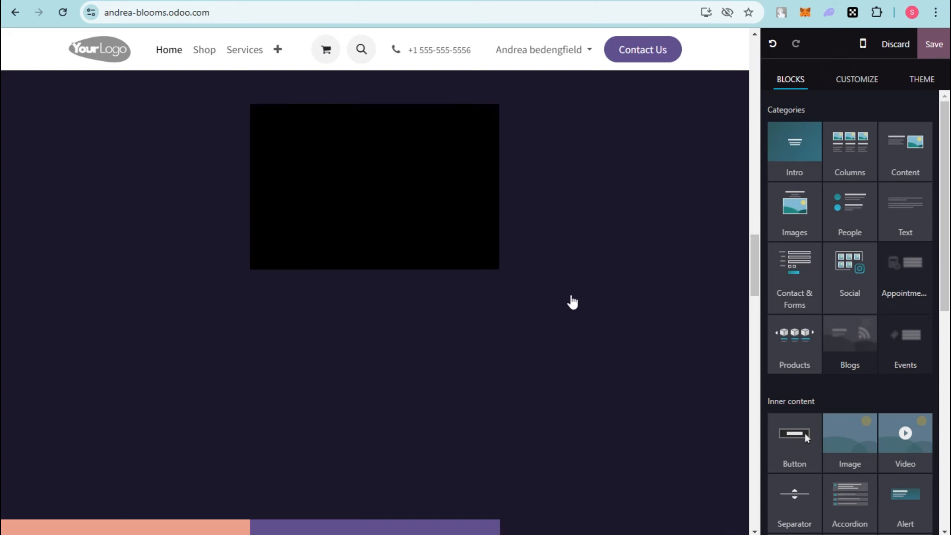
scroll(571, 302, up, 10)
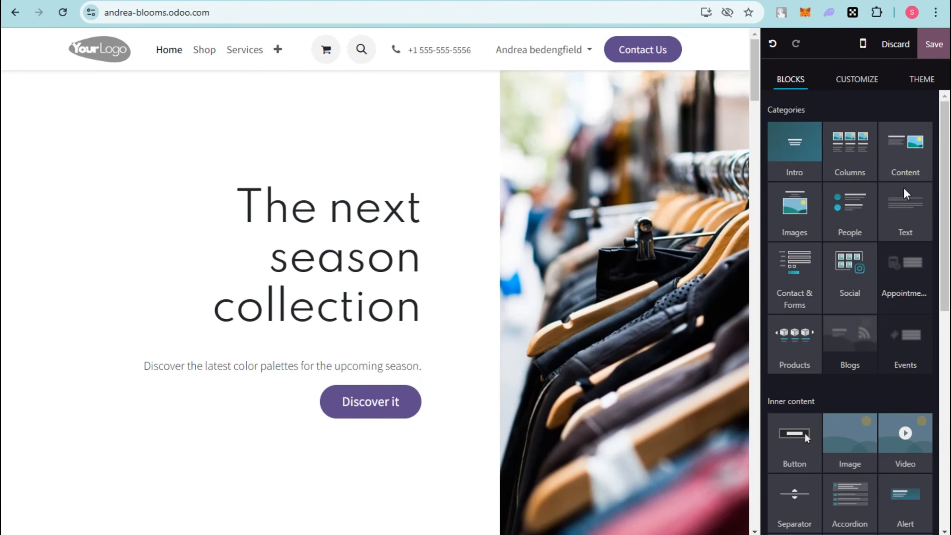
Step: Review the block categories, the customize options and the theme settings, from colors and fonts down to input fields and advanced options
click(857, 89)
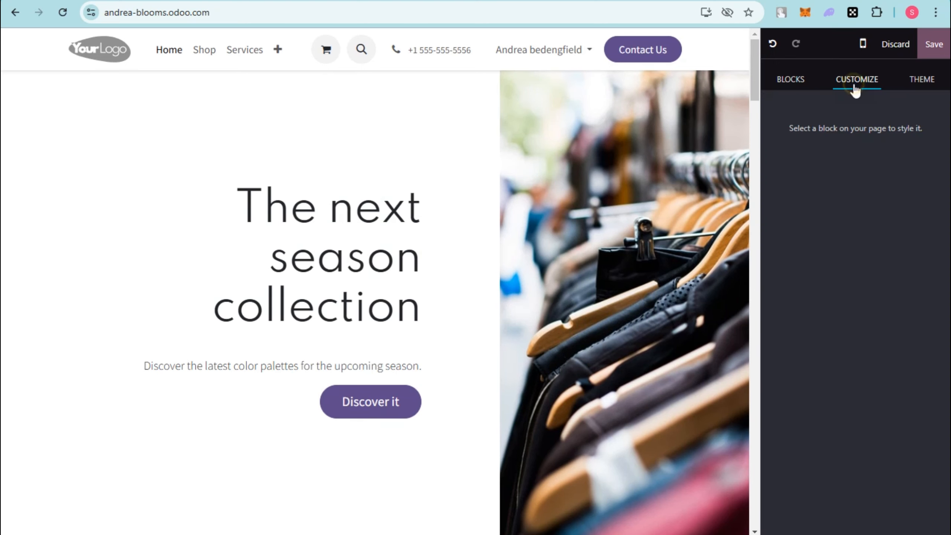
click(922, 79)
scroll(914, 277, down, 10)
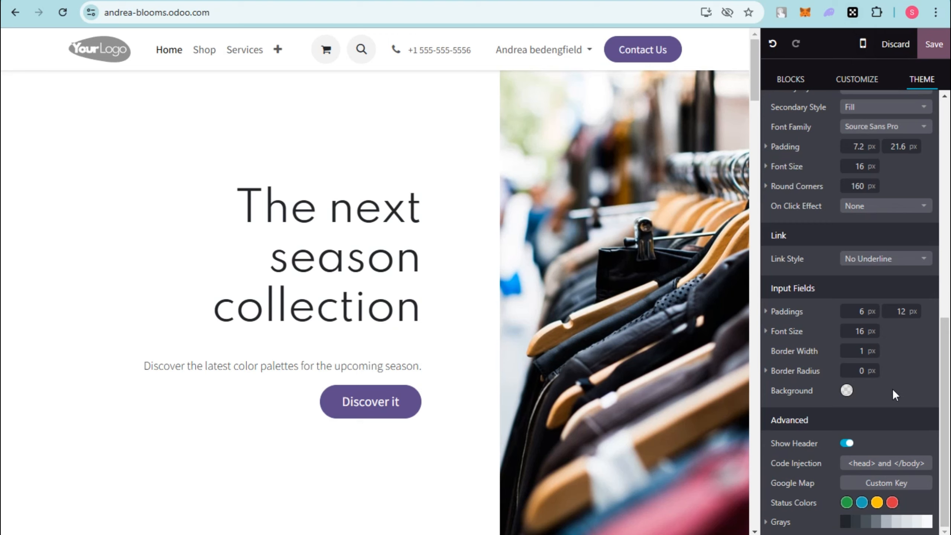
scroll(884, 337, up, 10)
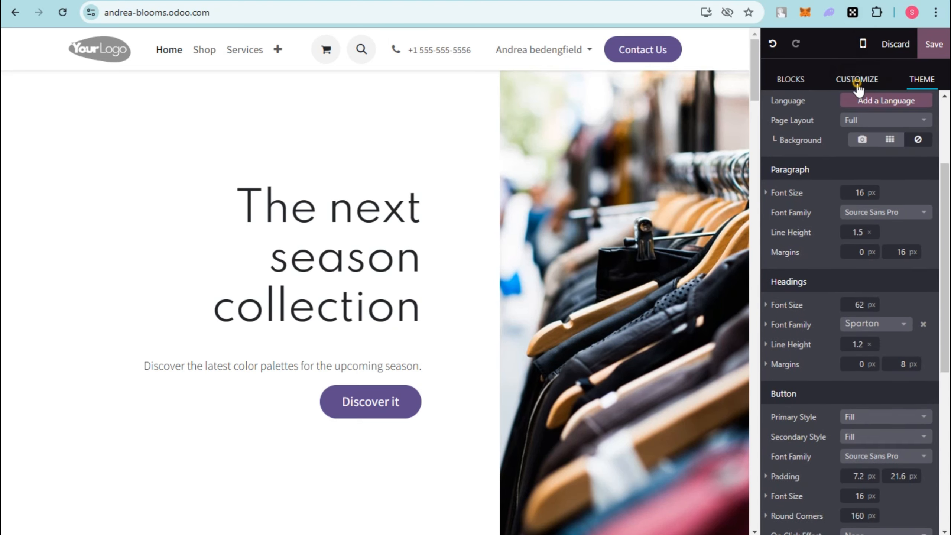
click(857, 83)
click(791, 80)
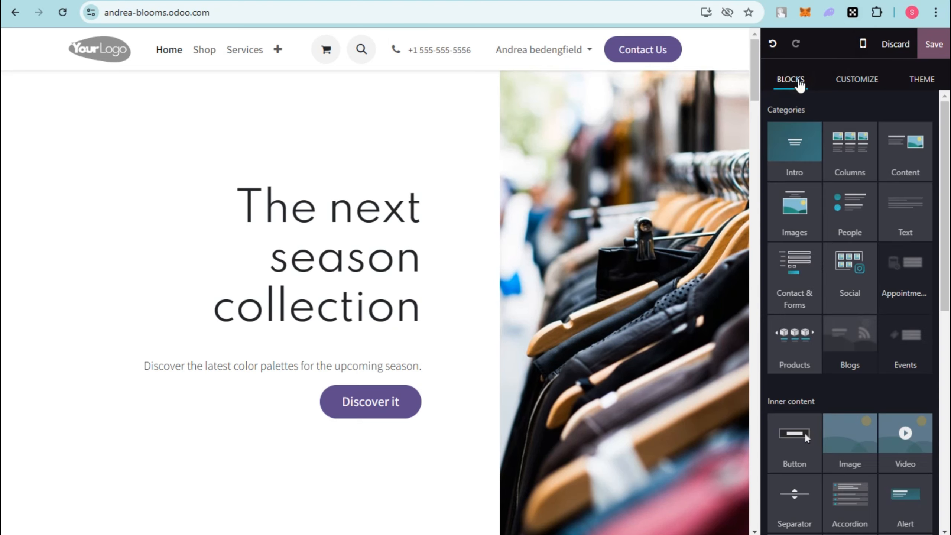
click(857, 80)
click(923, 80)
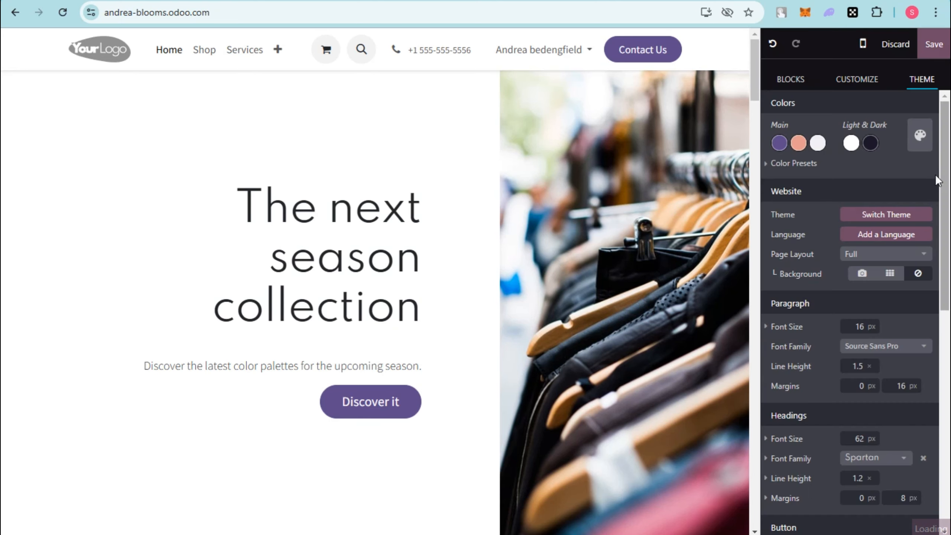
scroll(873, 210, down, 5)
scroll(897, 304, down, 6)
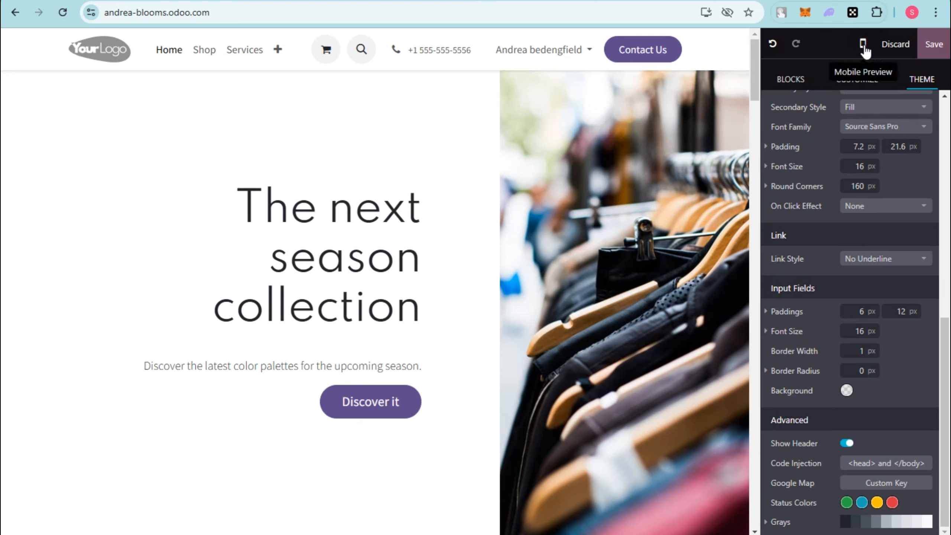
Step: Save the homepage changes and check the page in the mobile preview
click(932, 45)
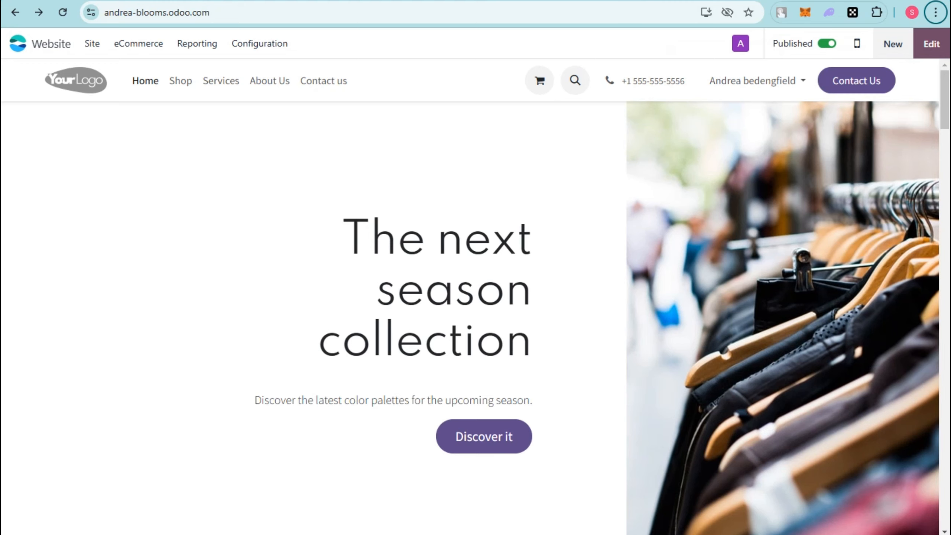
click(857, 48)
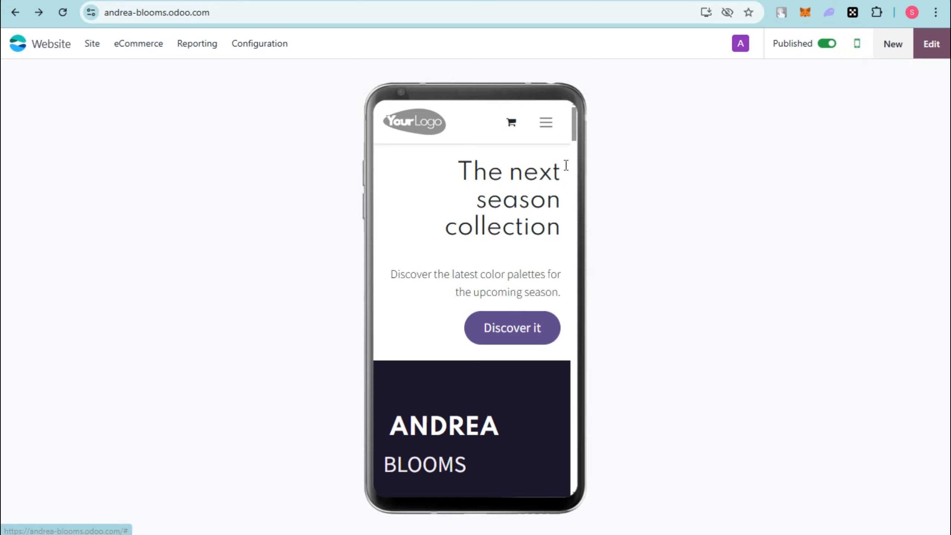
drag(573, 121, 572, 287)
drag(571, 298, 564, 110)
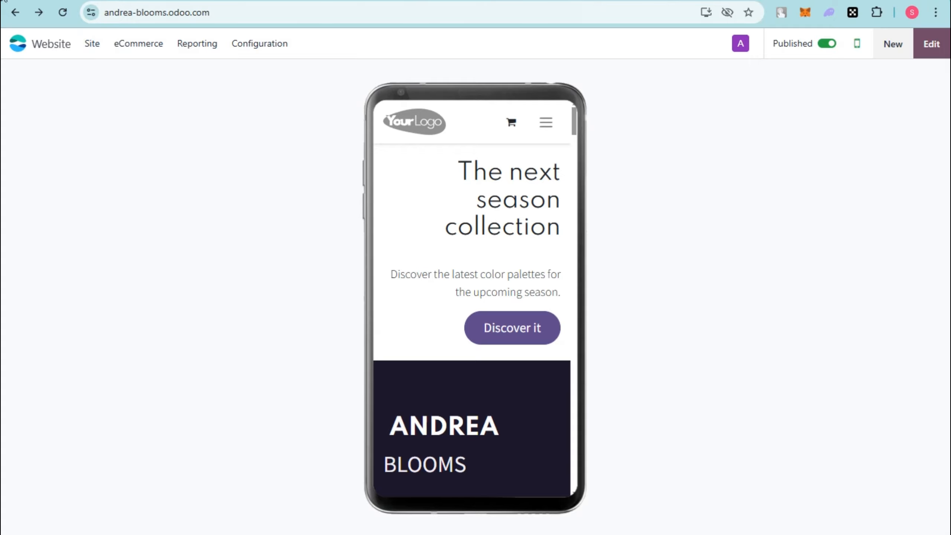
Step: Look over the apps overview and the website's Site, eCommerce, Reporting and Configuration options
click(56, 45)
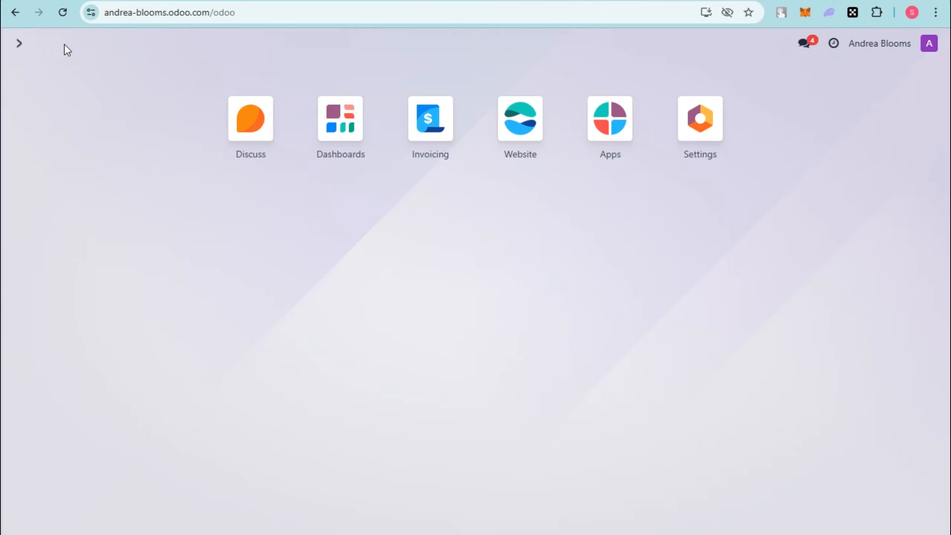
click(21, 48)
click(90, 47)
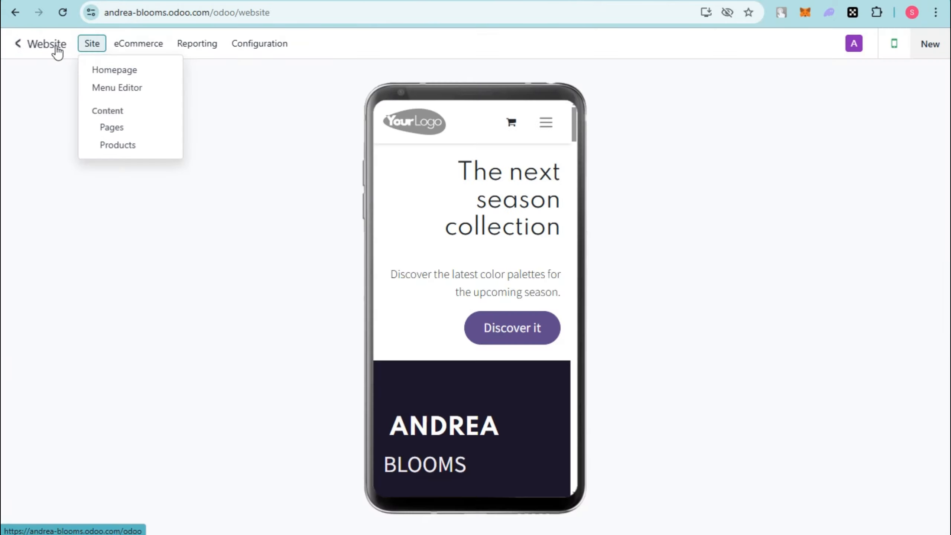
click(146, 45)
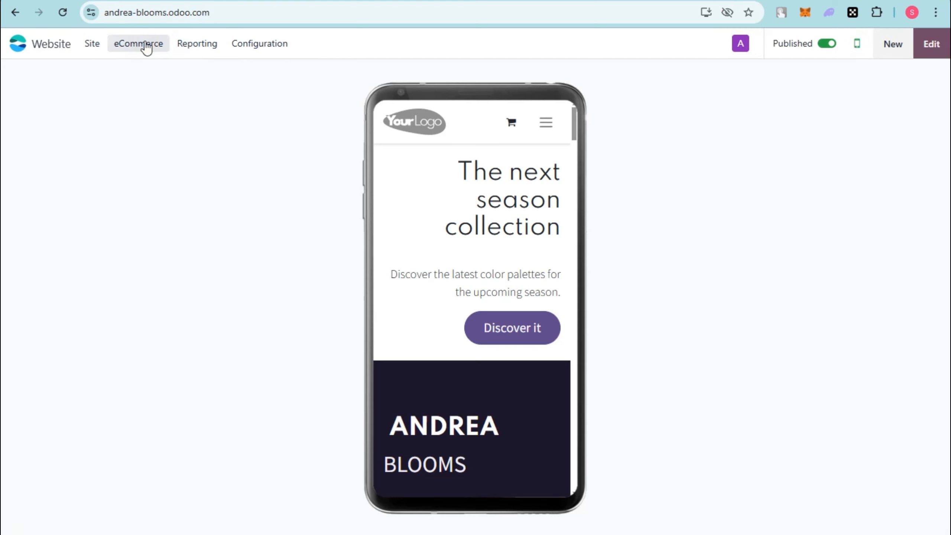
click(194, 46)
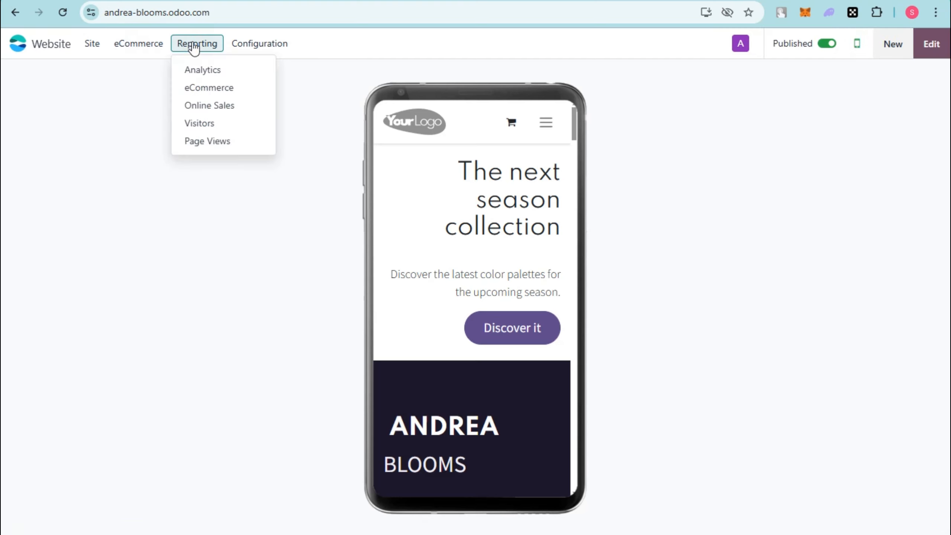
click(260, 47)
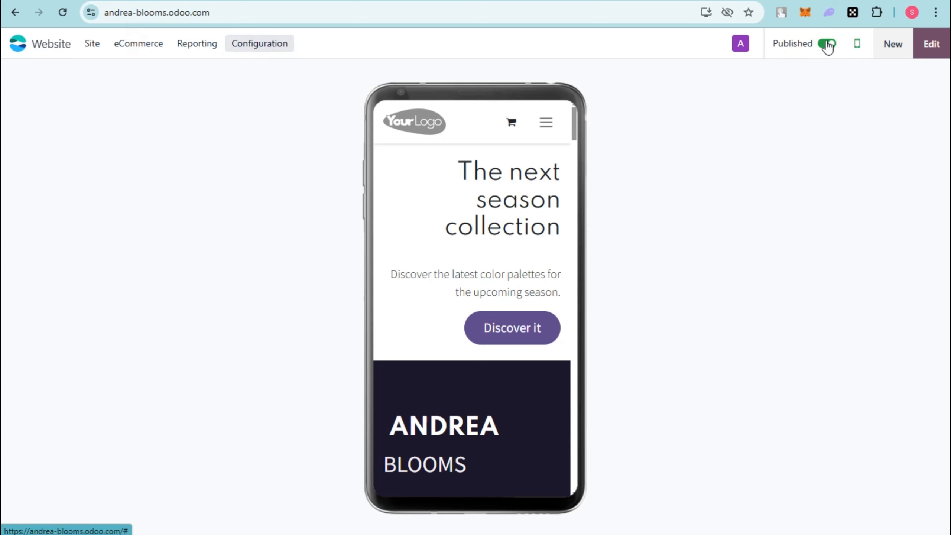
key(alt)
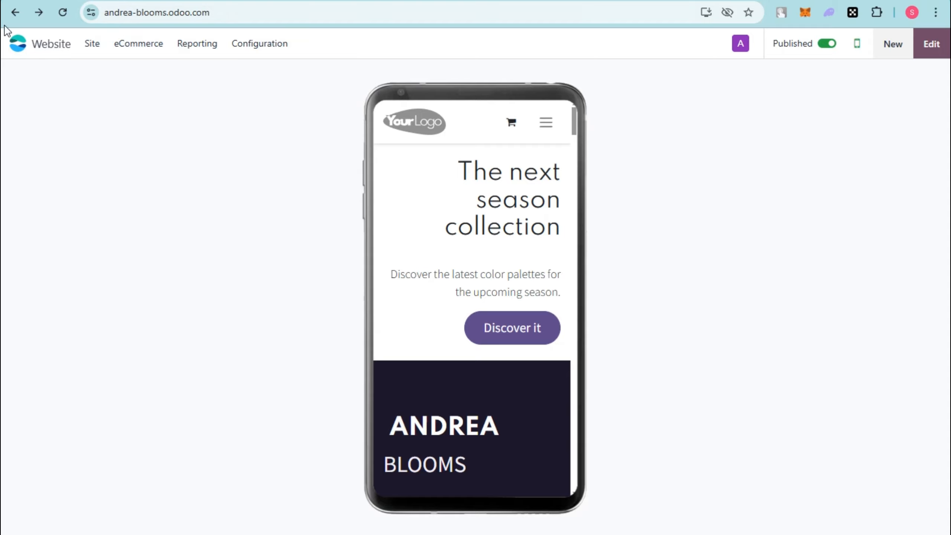
click(55, 46)
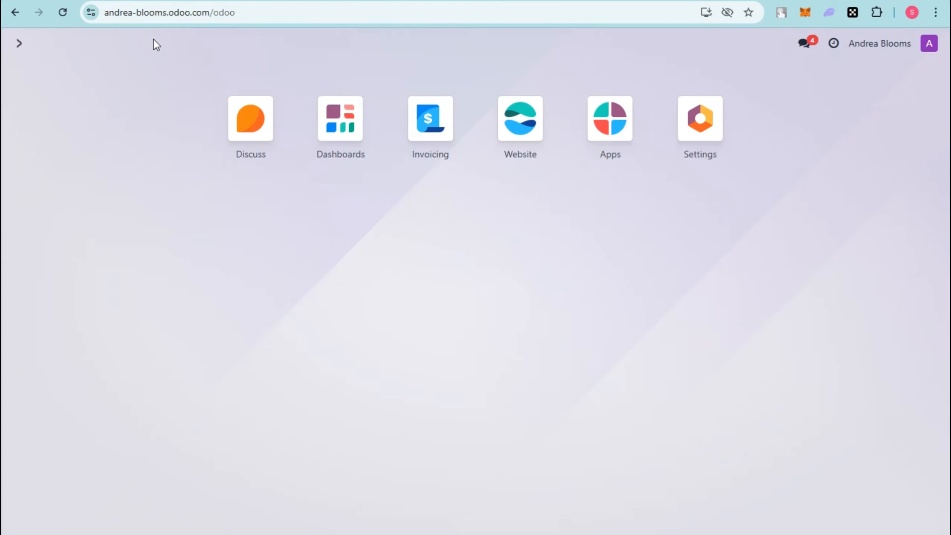
click(19, 47)
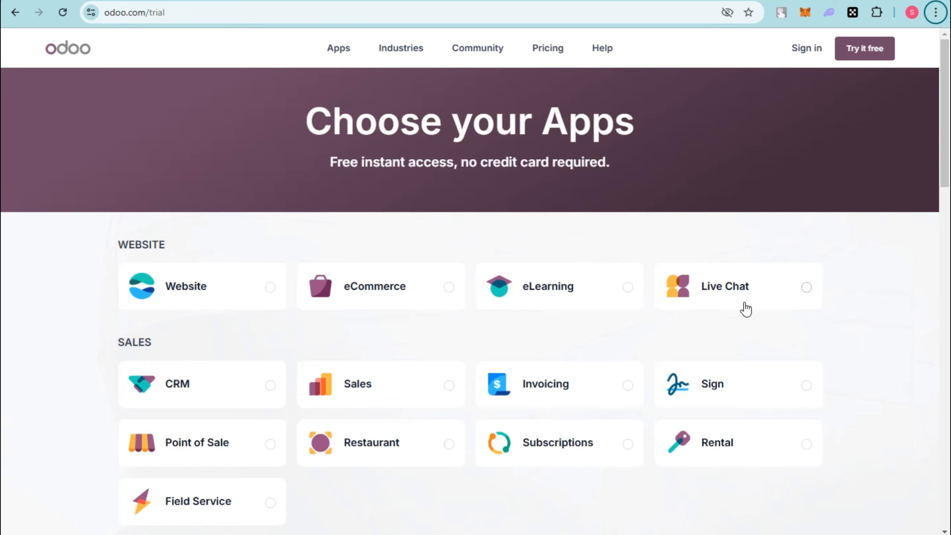
Step: Browse the apps offered on Odoo's free trial page, from the Website and Sales groups down to Manufacturing
scroll(177, 346, down, 3)
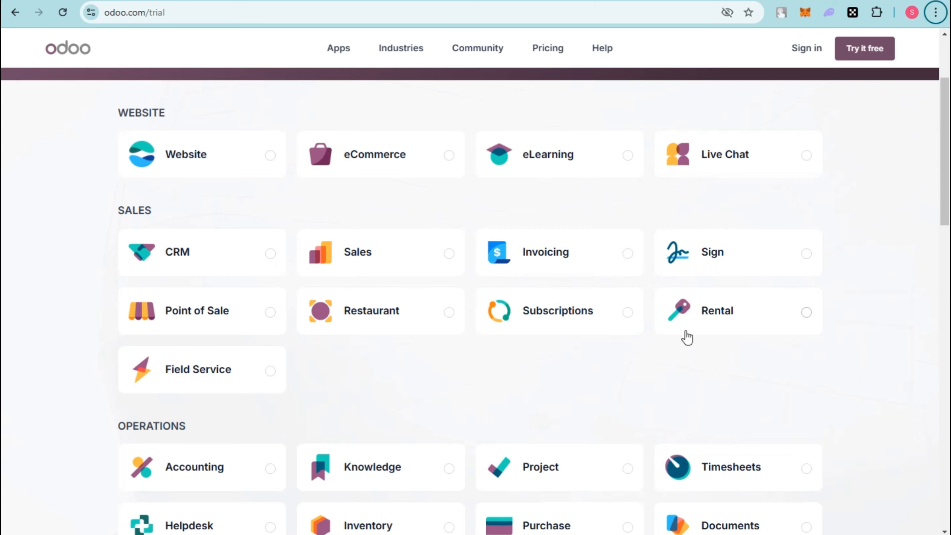
scroll(261, 393, down, 3)
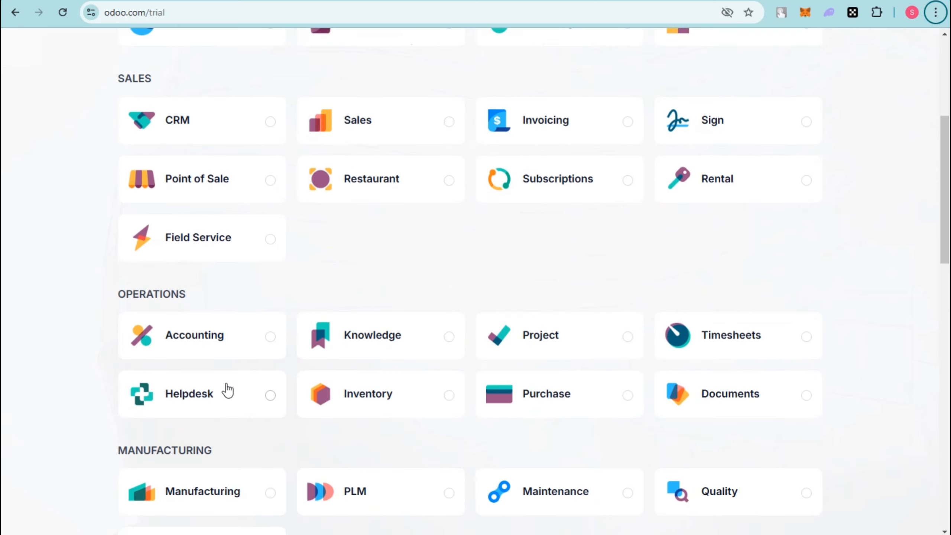
scroll(221, 418, down, 2)
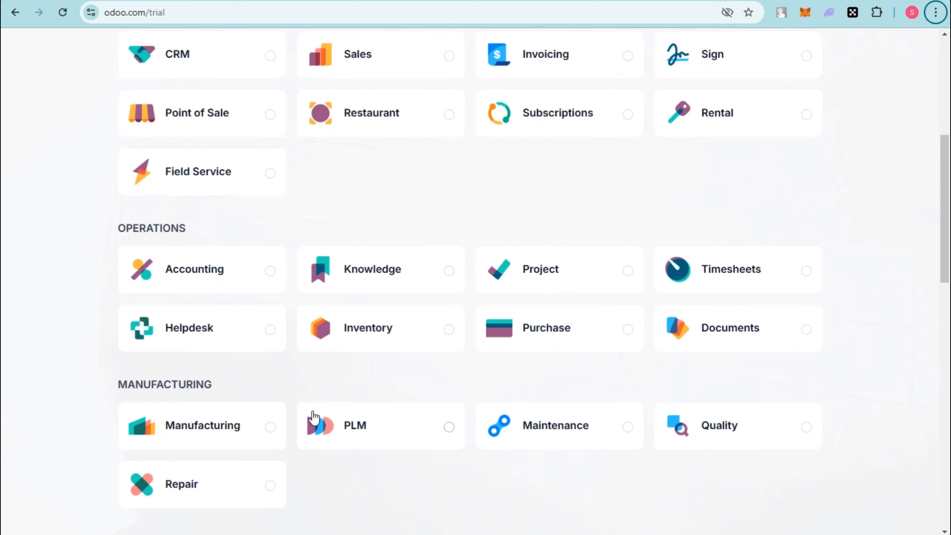
Step: Look through the remaining app groups on the trial page, covering Marketing, Human Resources and Customizations
scroll(295, 465, down, 6)
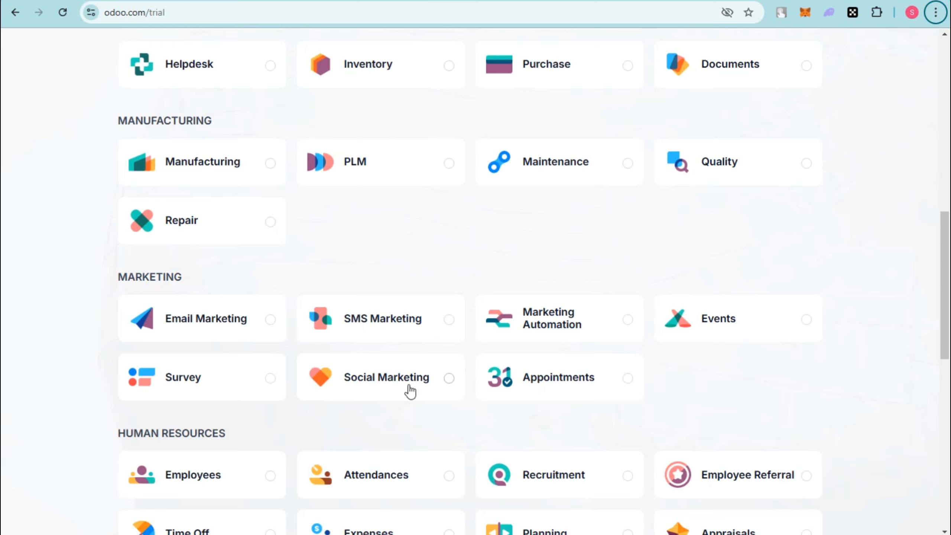
scroll(503, 429, down, 3)
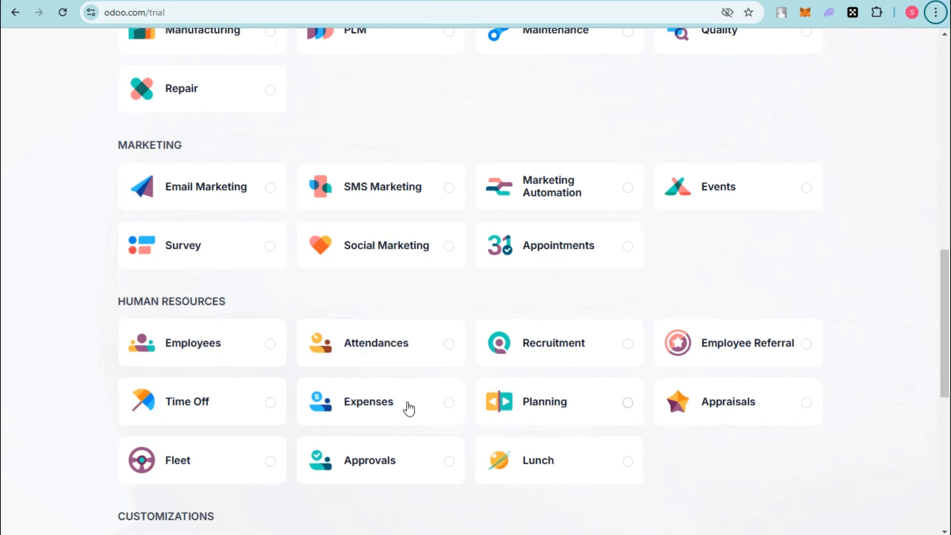
scroll(508, 395, down, 5)
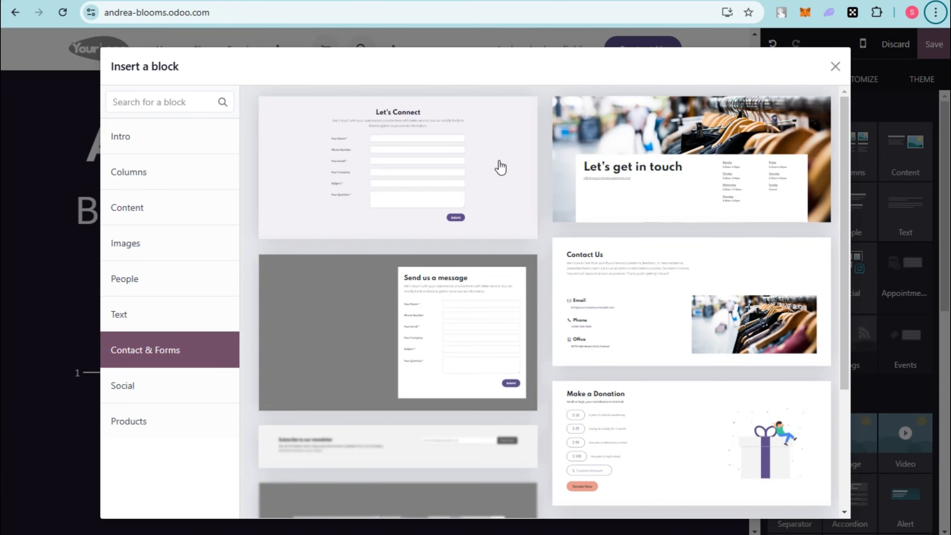
Step: Add the "Let's Connect" form block from Contact & Forms and the map block from Social to the homepage
scroll(684, 429, down, 4)
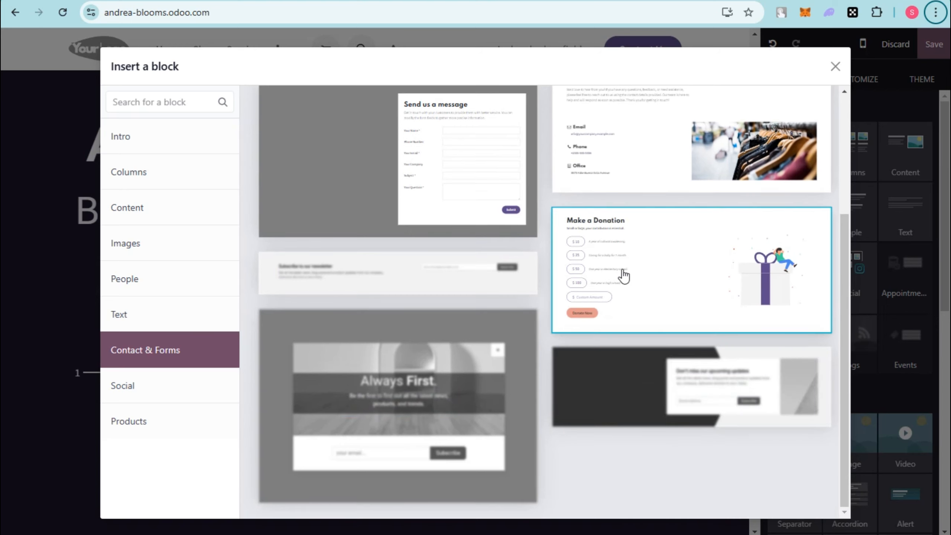
scroll(624, 277, up, 5)
click(355, 159)
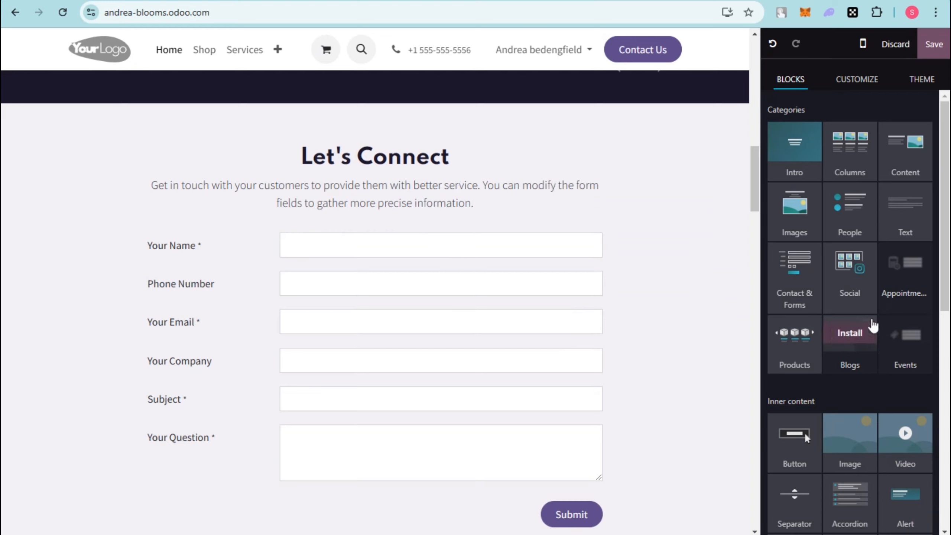
click(855, 268)
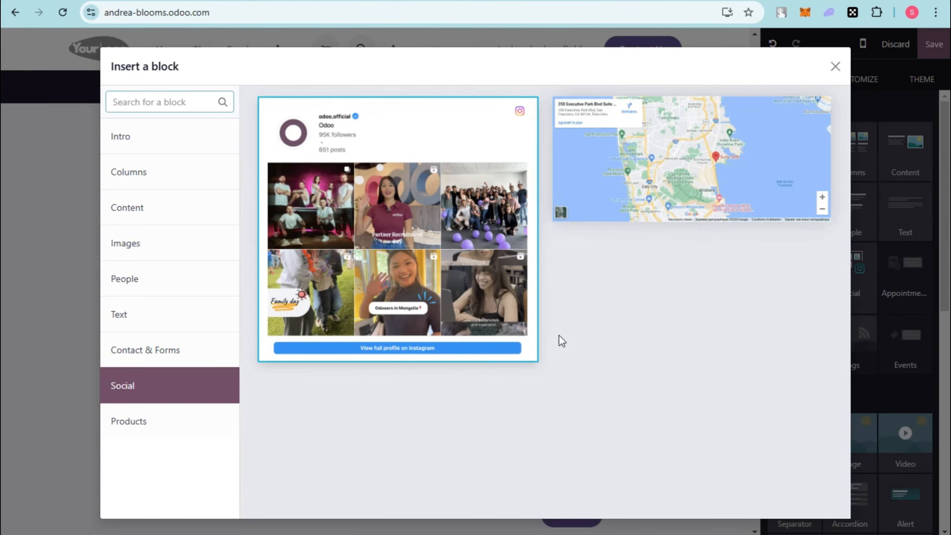
click(648, 202)
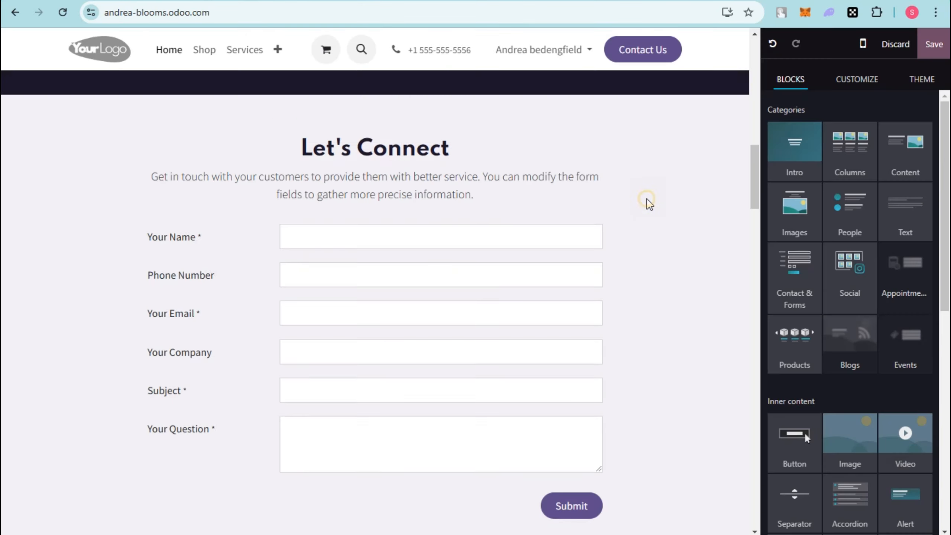